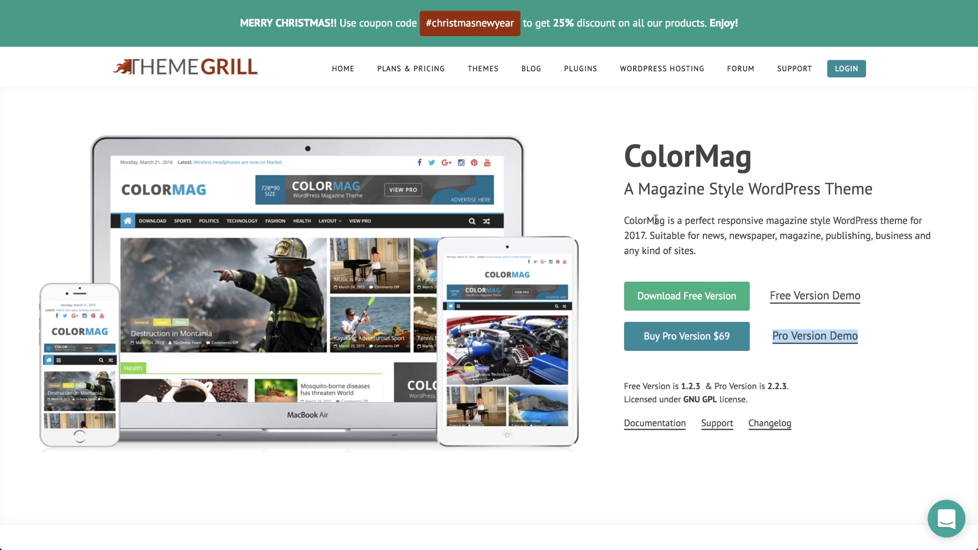
Open ColorMag's More Info page in the theme results and review version 1.2.3 and its ratings
scroll(597, 239, down, 10)
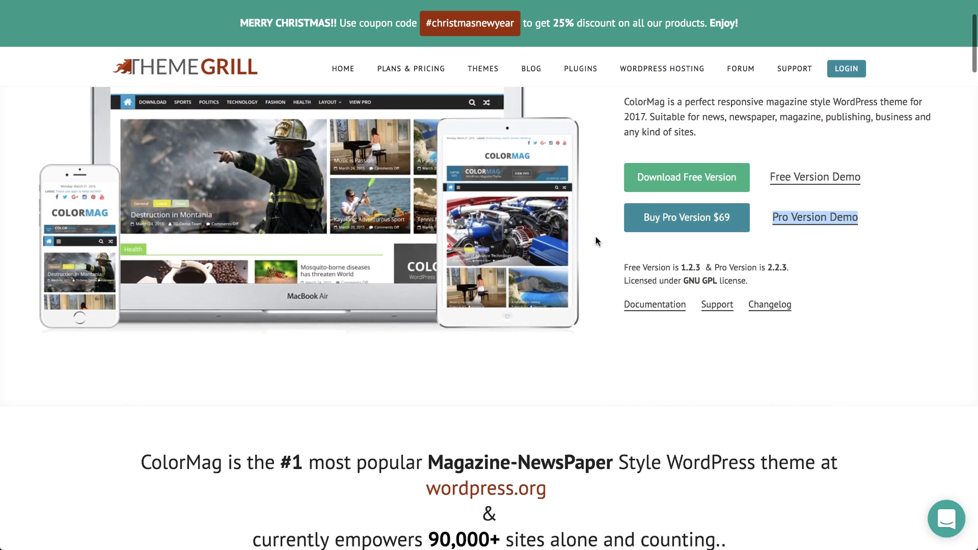
scroll(598, 237, down, 8)
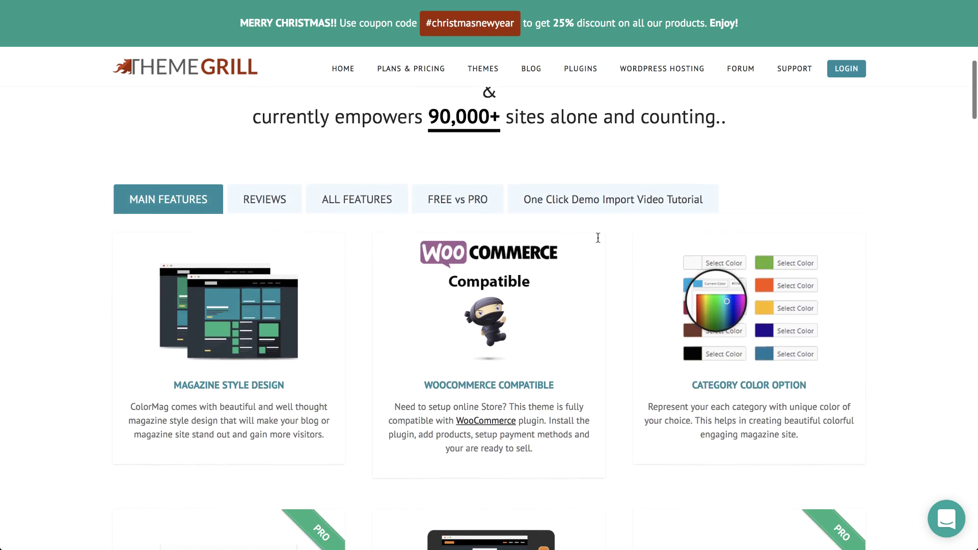
scroll(598, 242, down, 8)
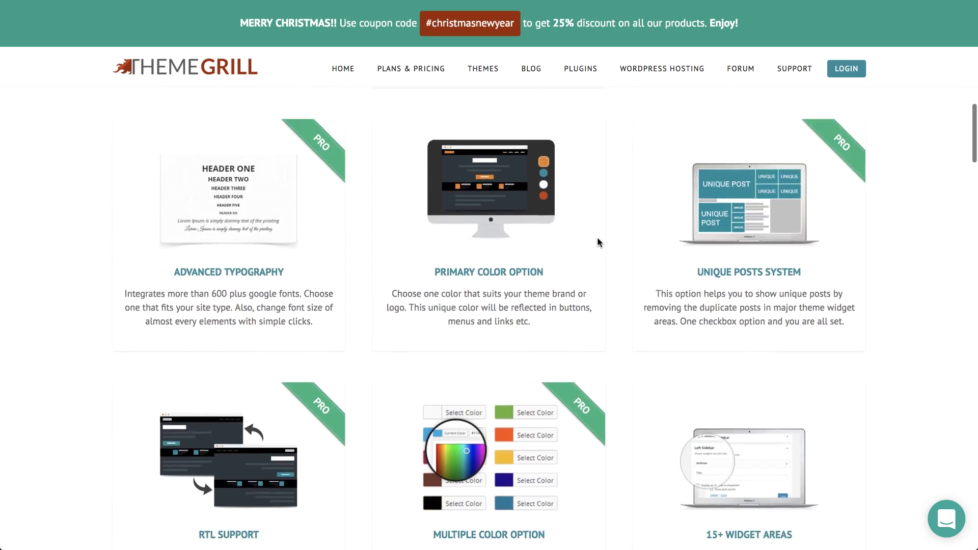
scroll(597, 239, down, 7)
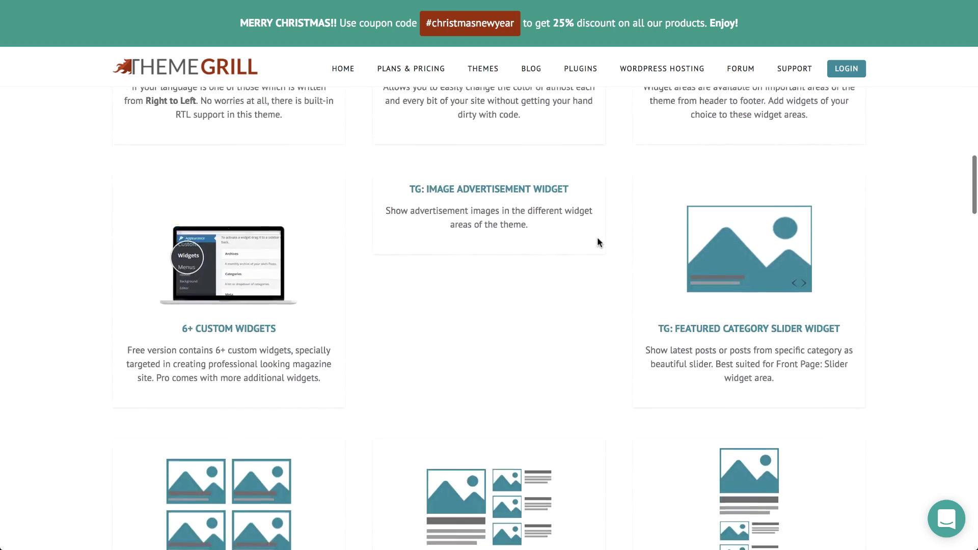
scroll(597, 240, up, 5)
scroll(597, 237, up, 10)
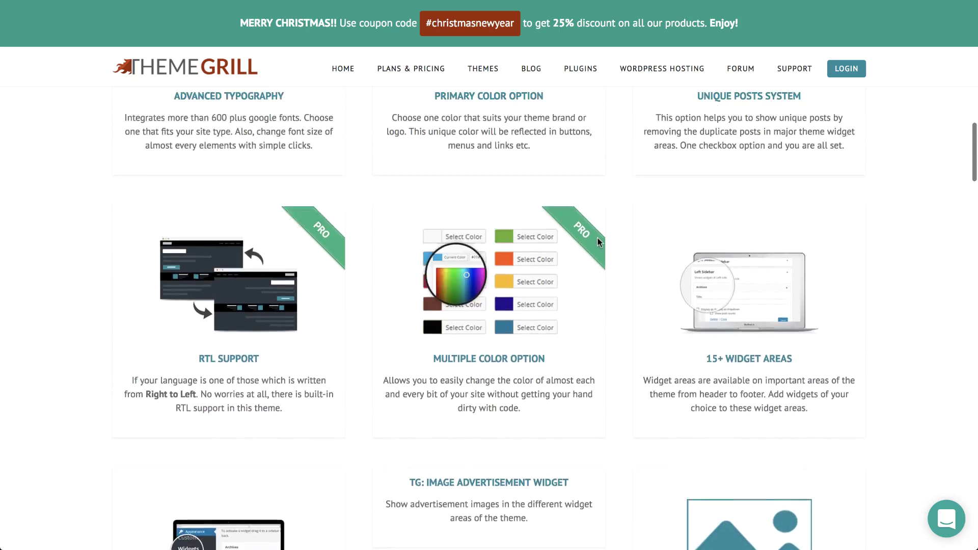
scroll(597, 237, up, 7)
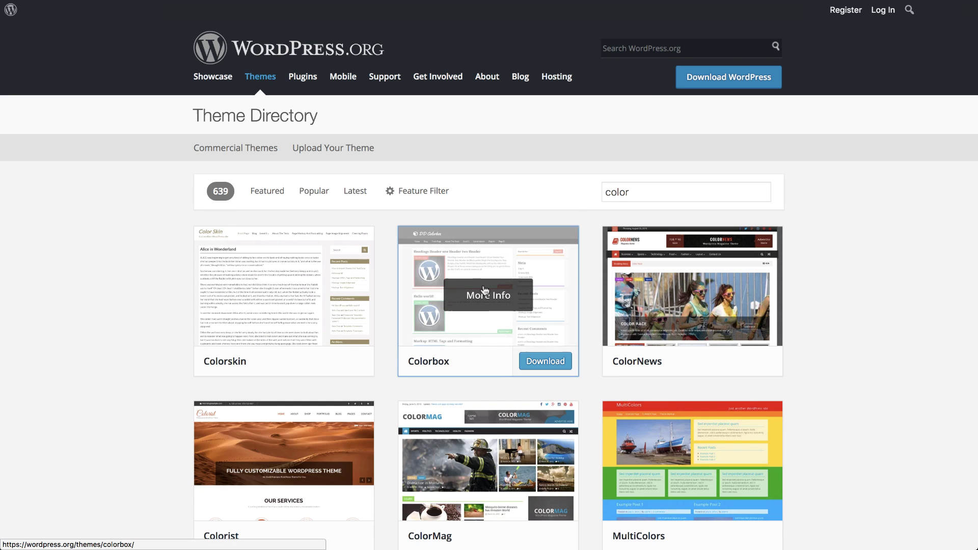
scroll(472, 299, down, 3)
click(494, 332)
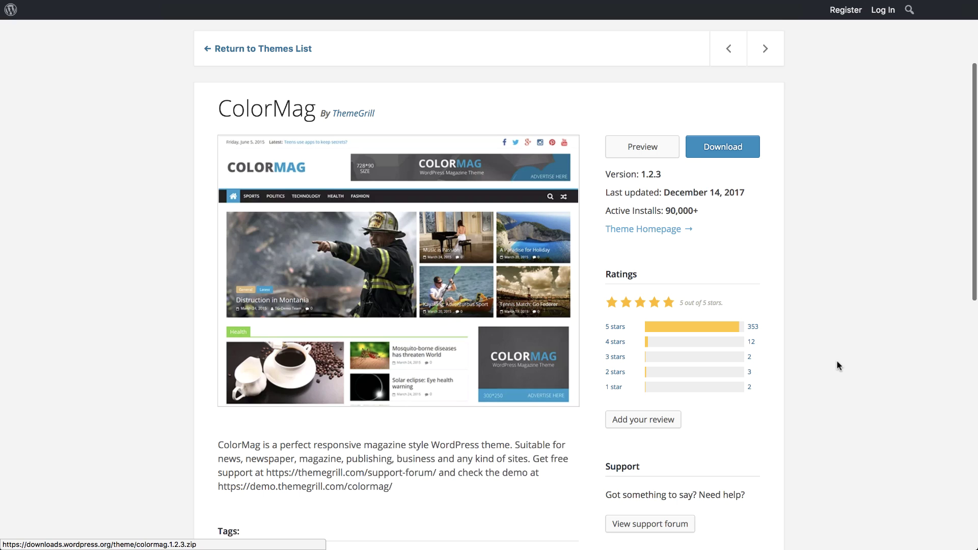
scroll(836, 360, down, 1)
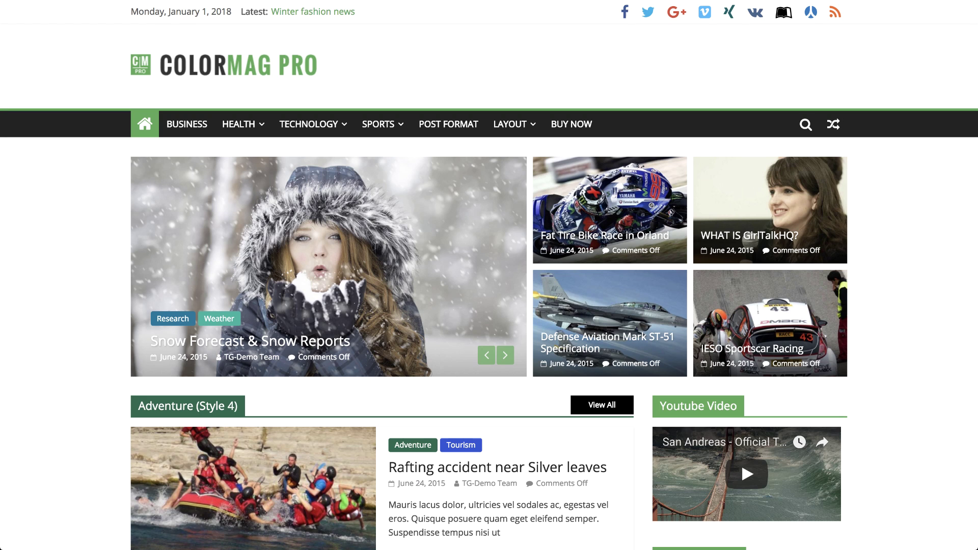
scroll(877, 244, down, 9)
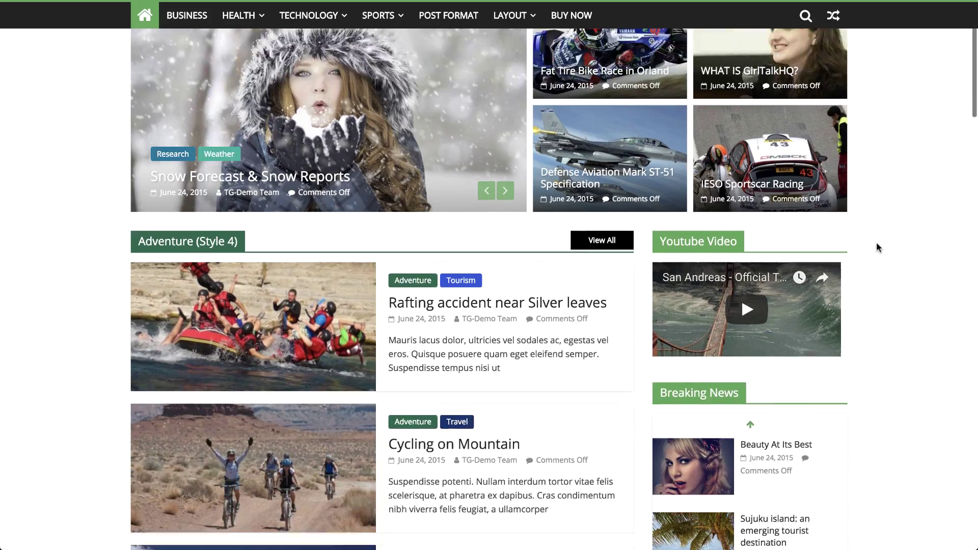
scroll(876, 243, down, 12)
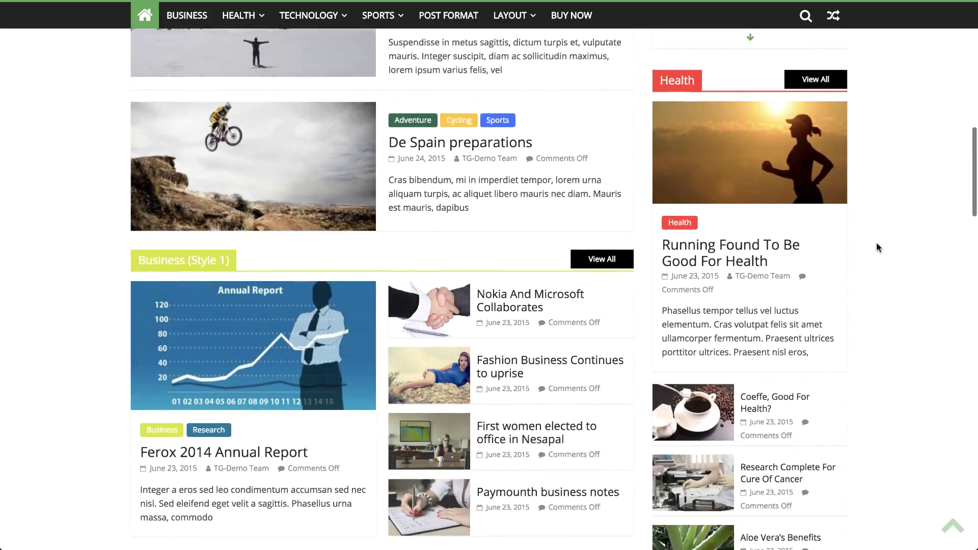
scroll(876, 247, down, 13)
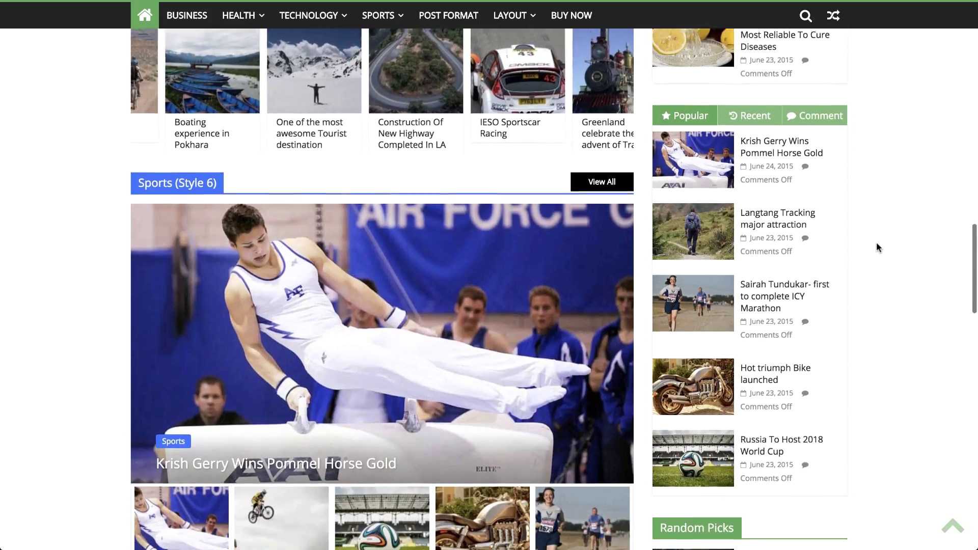
scroll(877, 242, down, 10)
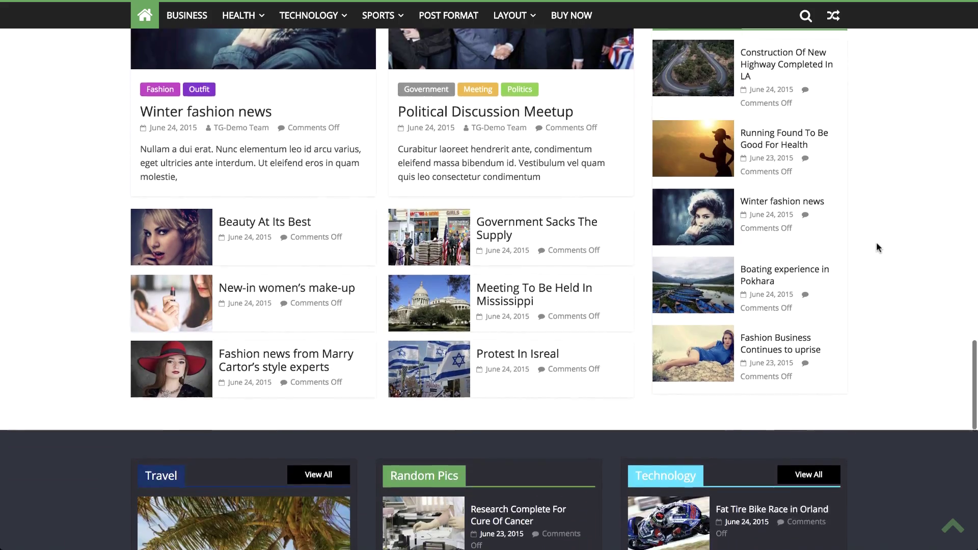
scroll(879, 247, down, 10)
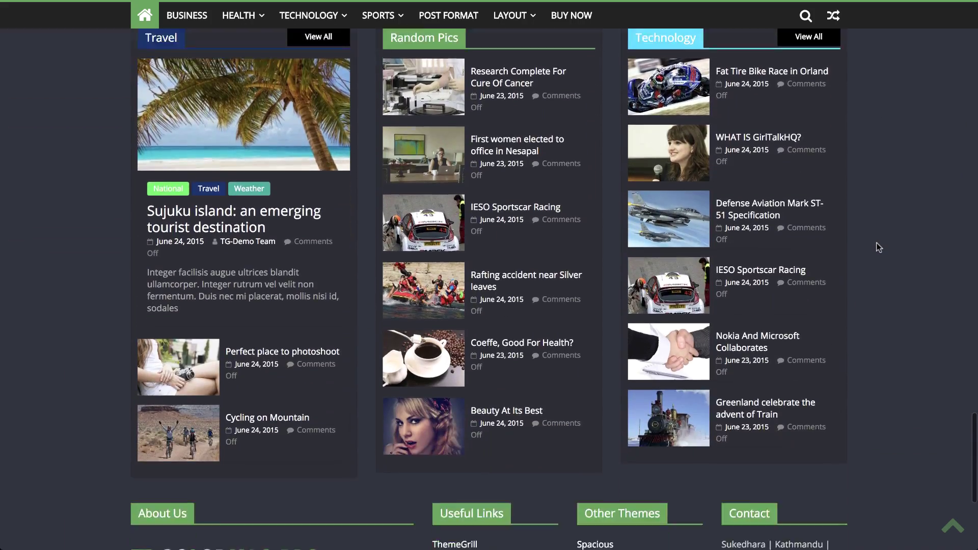
scroll(879, 247, down, 1)
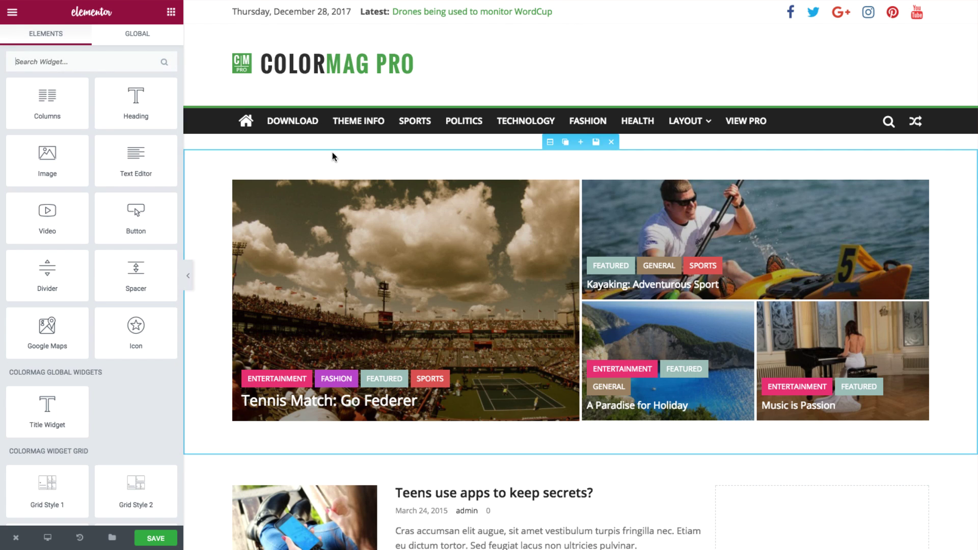
Give the top featured-posts section a solid black classic background
click(550, 141)
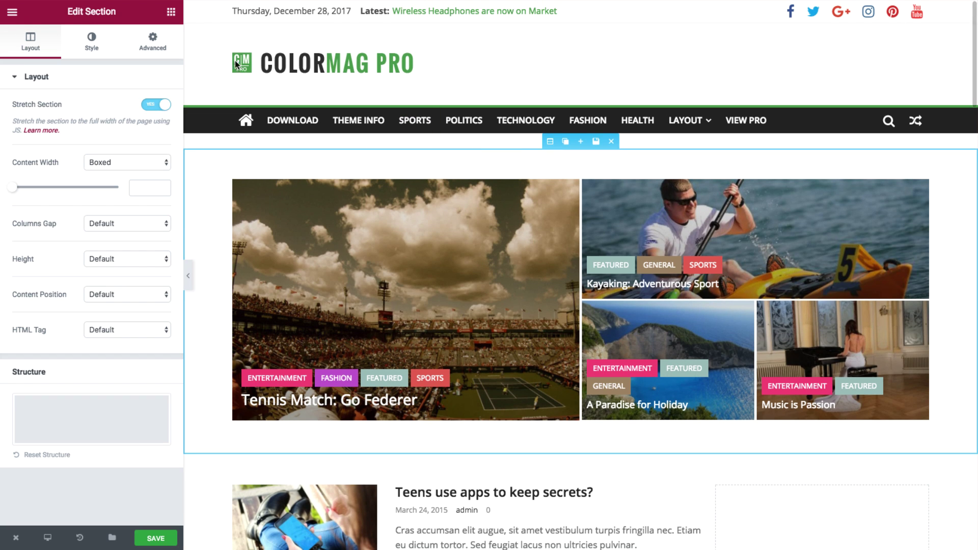
click(92, 41)
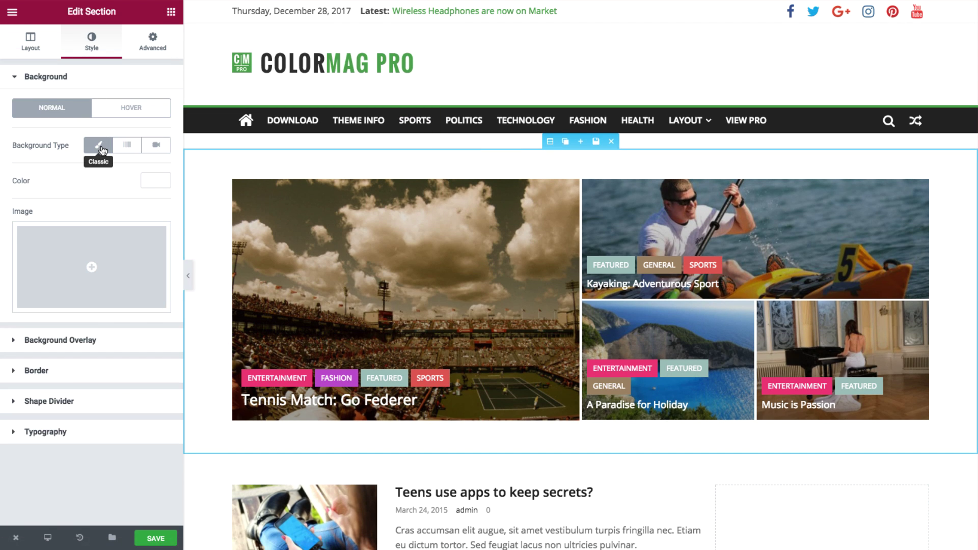
click(101, 148)
click(101, 149)
click(154, 181)
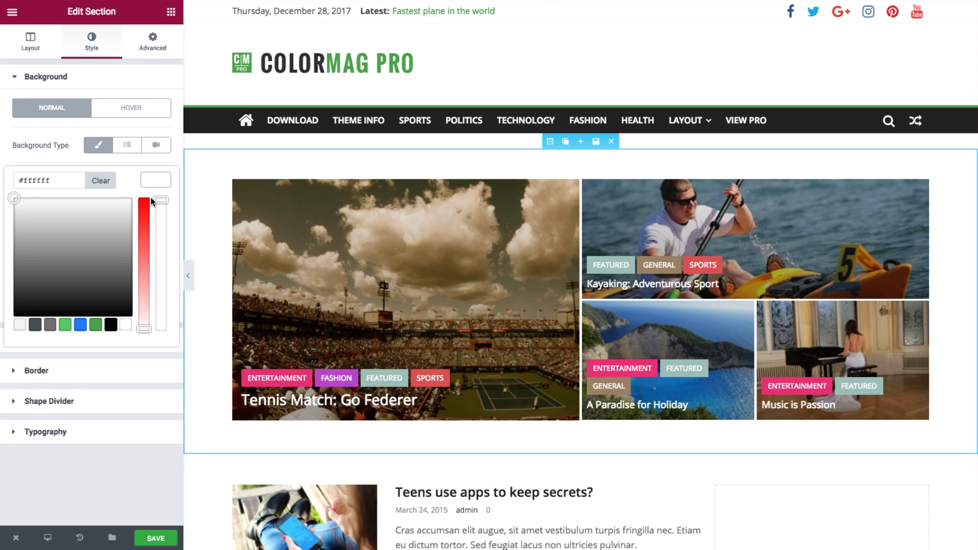
click(112, 324)
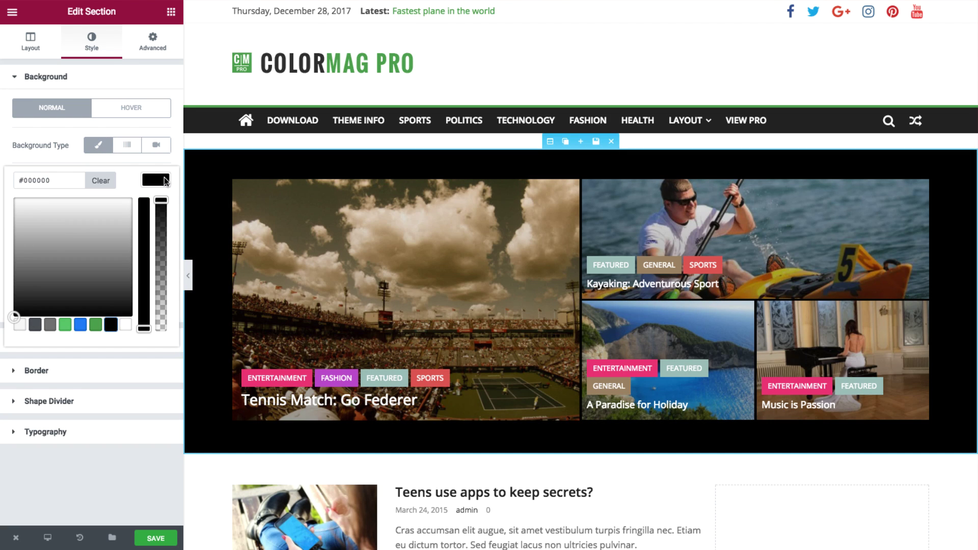
Switch that background to a 180-degree black-to-grey linear gradient and preview the page
click(128, 149)
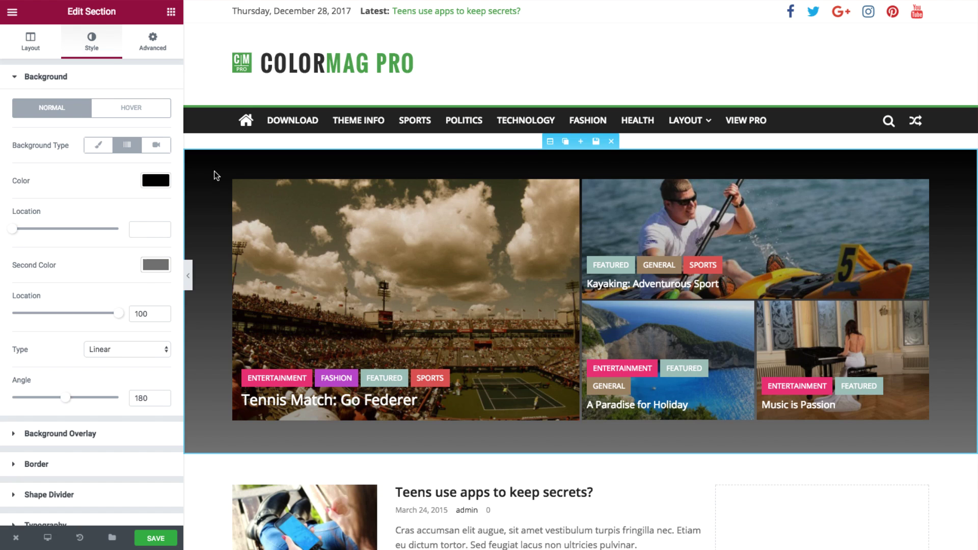
click(189, 275)
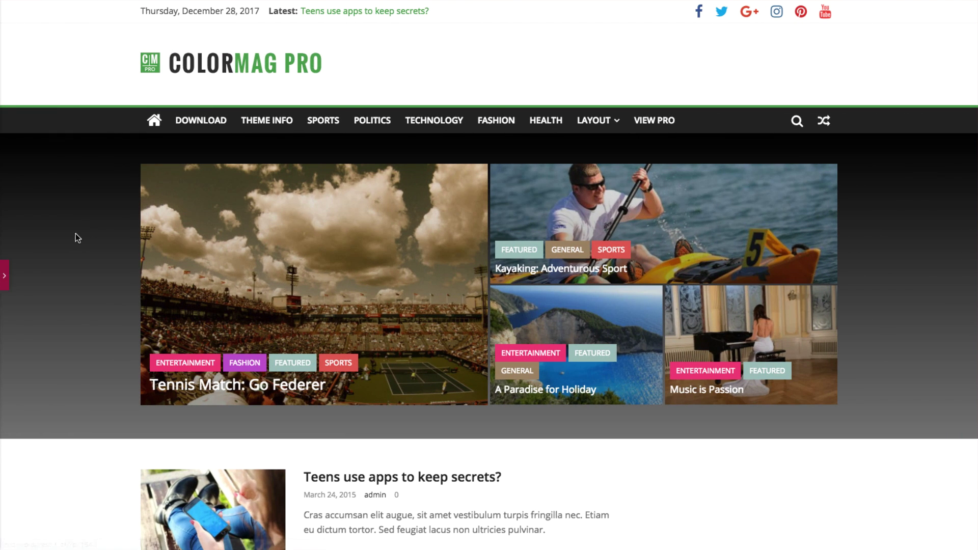
click(5, 278)
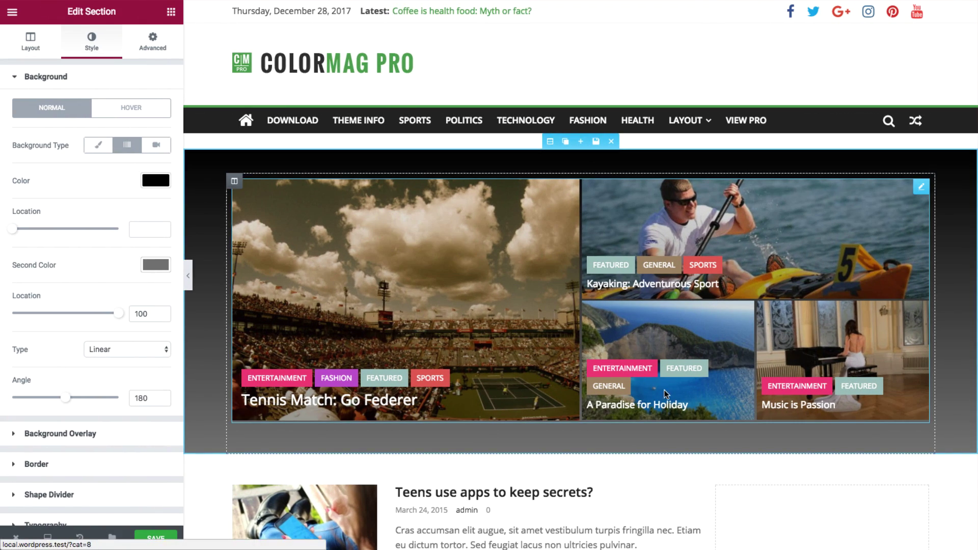
scroll(681, 399, down, 2)
scroll(681, 400, down, 3)
Add a single-column inner section to the right column, holding a Heading and a Text Editor widget
click(812, 310)
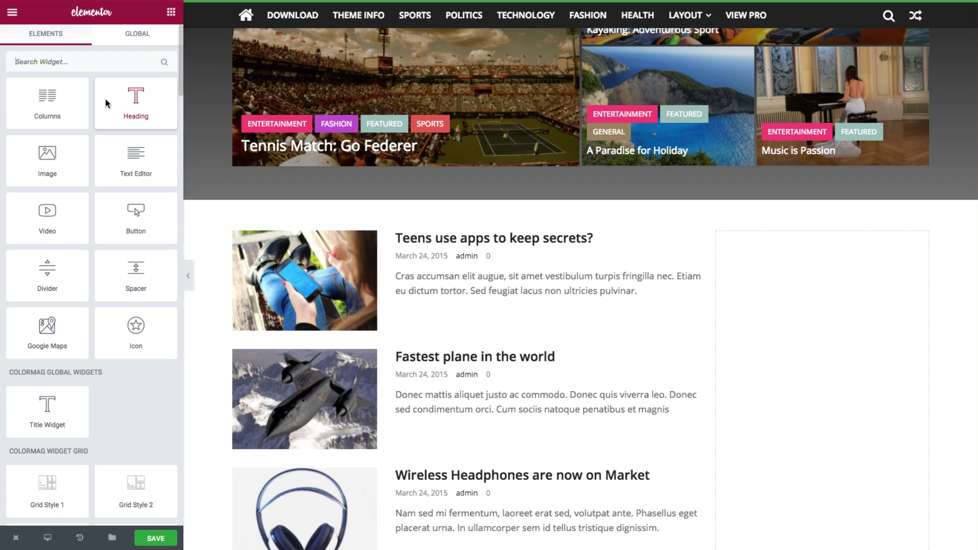
drag(47, 99, 775, 251)
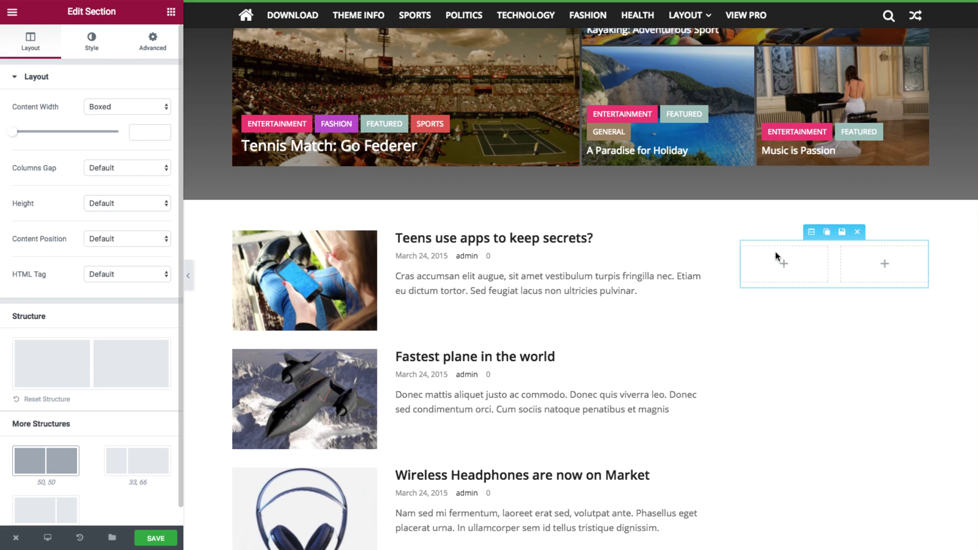
click(888, 249)
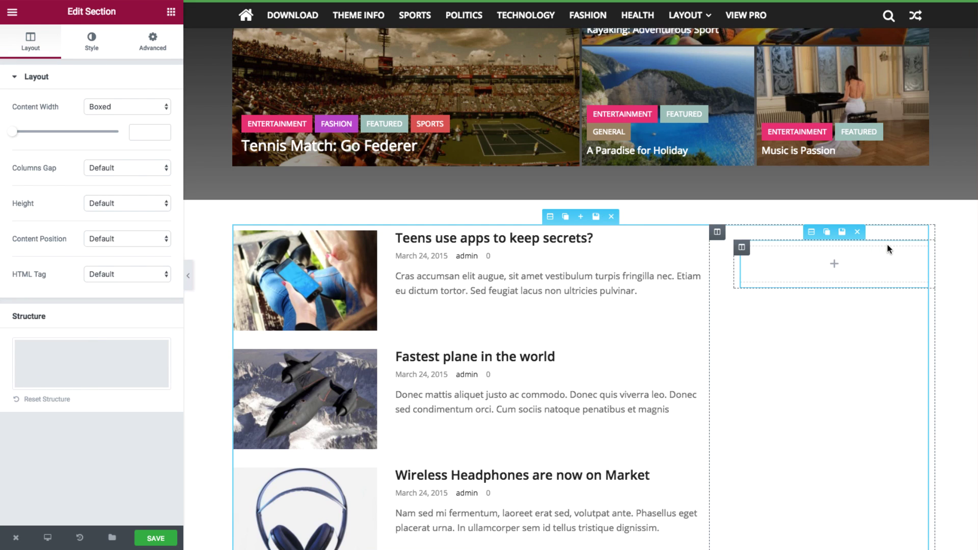
click(171, 11)
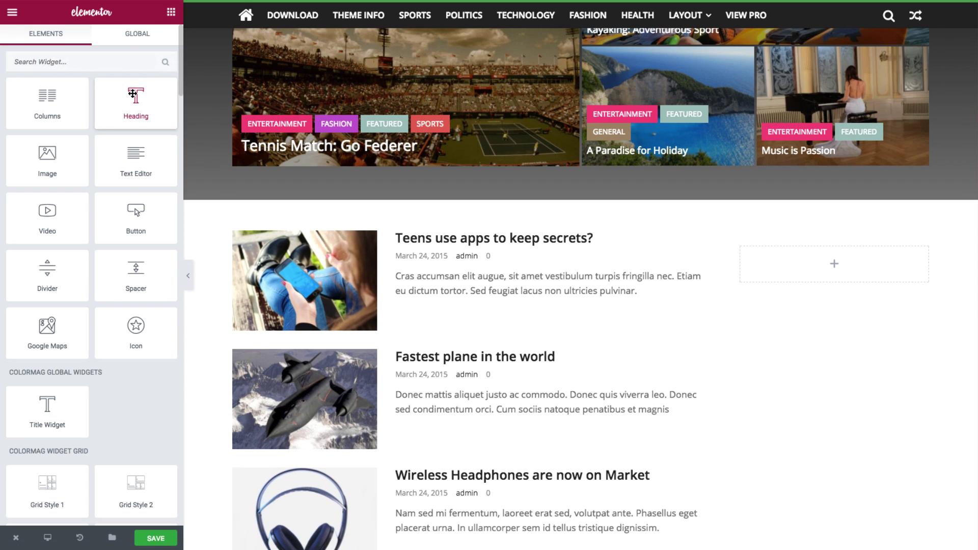
drag(132, 93, 820, 255)
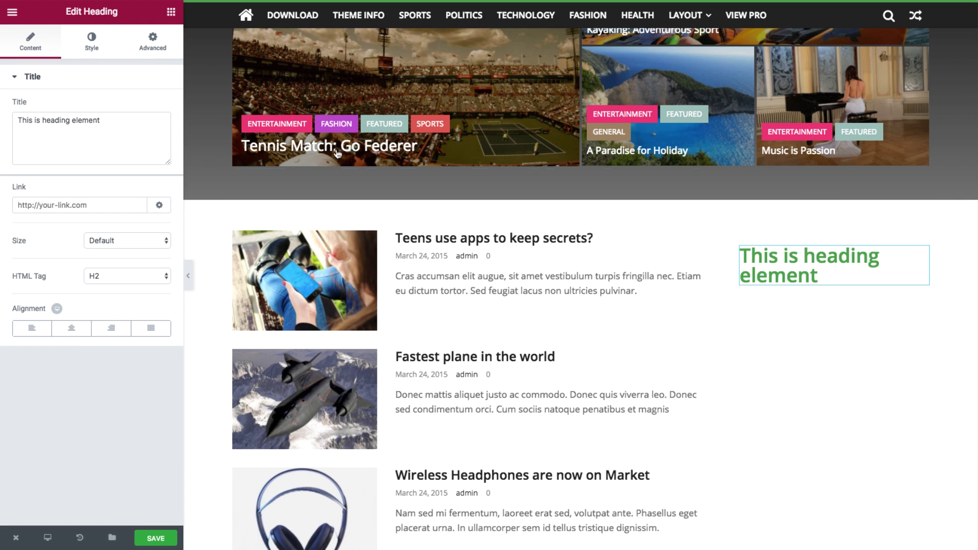
click(171, 13)
drag(135, 164, 794, 273)
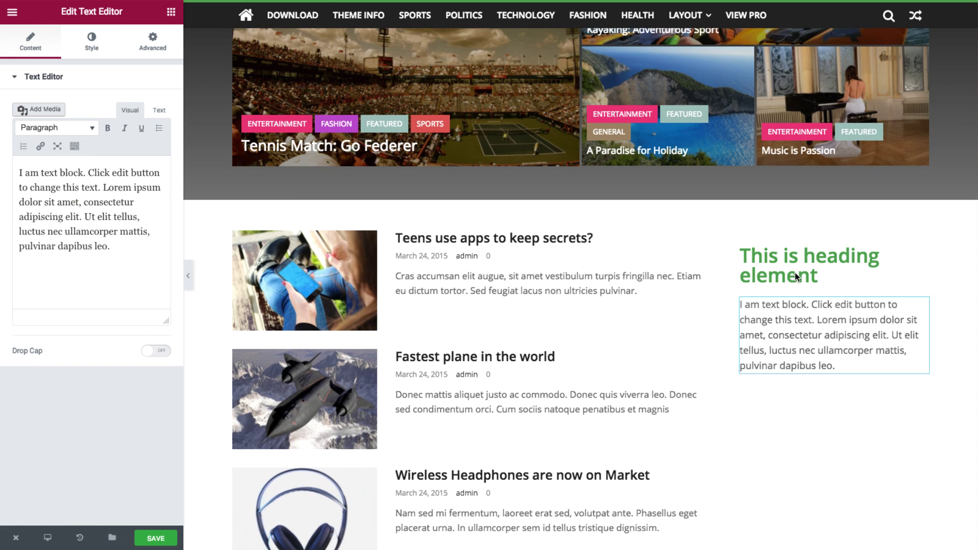
Add a Form widget with only Name and Email fields and hidden labels, then select the heading text
click(171, 12)
text(fo)
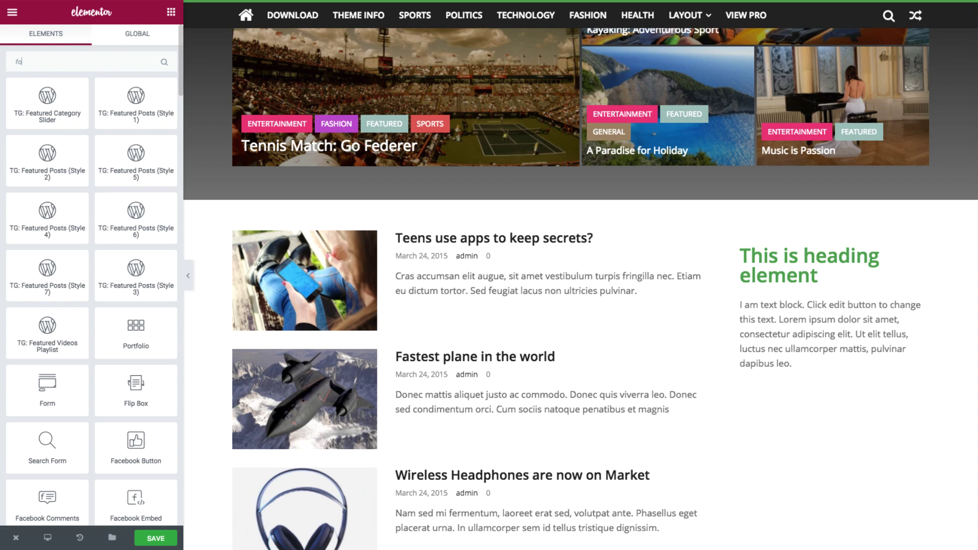
drag(133, 100, 775, 367)
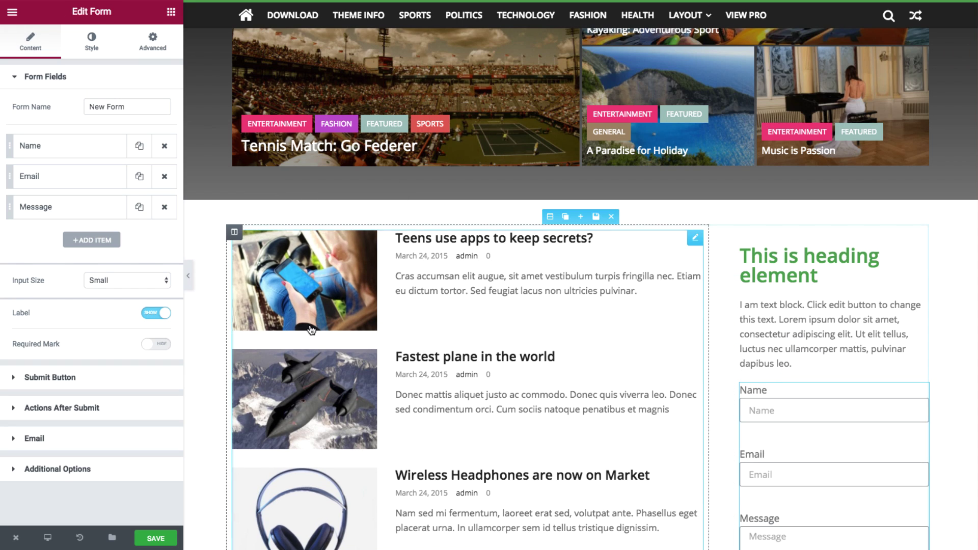
click(164, 207)
click(146, 283)
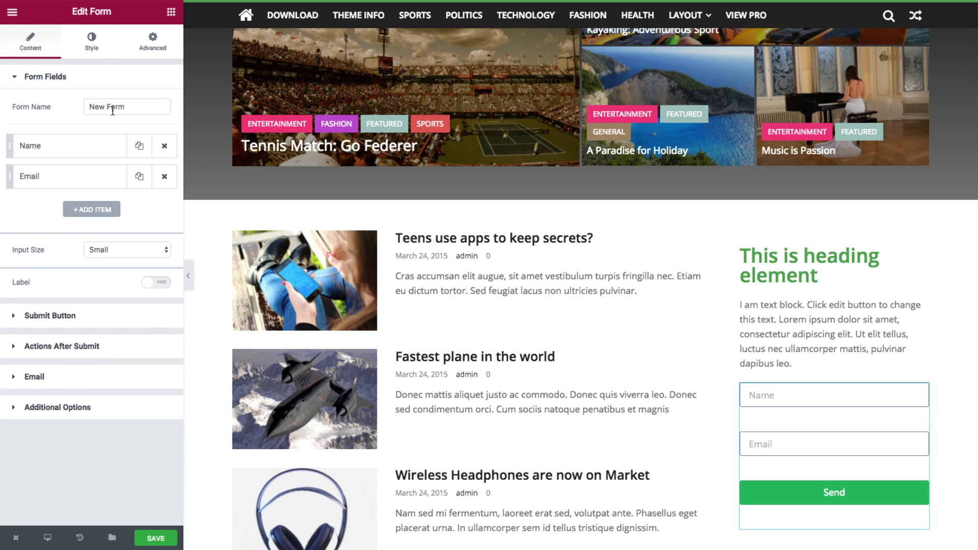
click(94, 48)
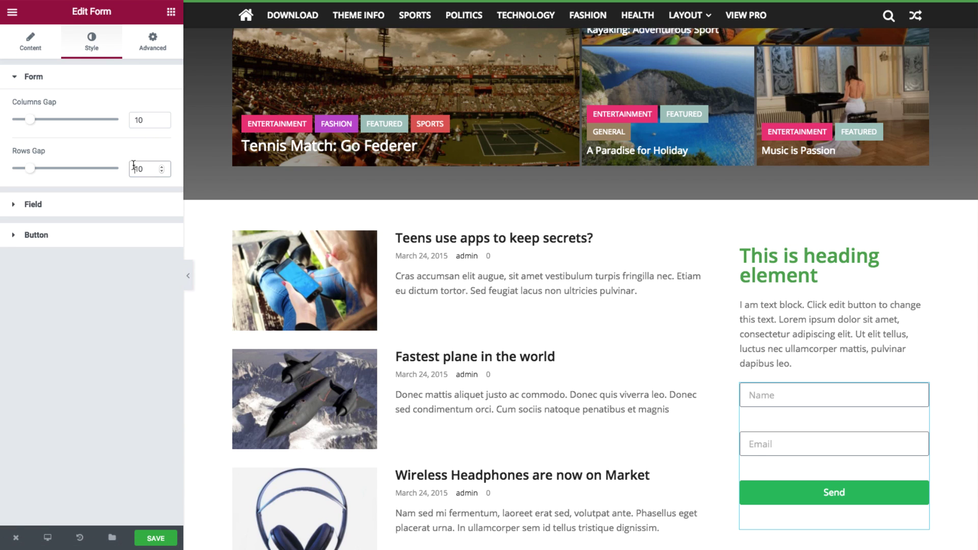
click(827, 278)
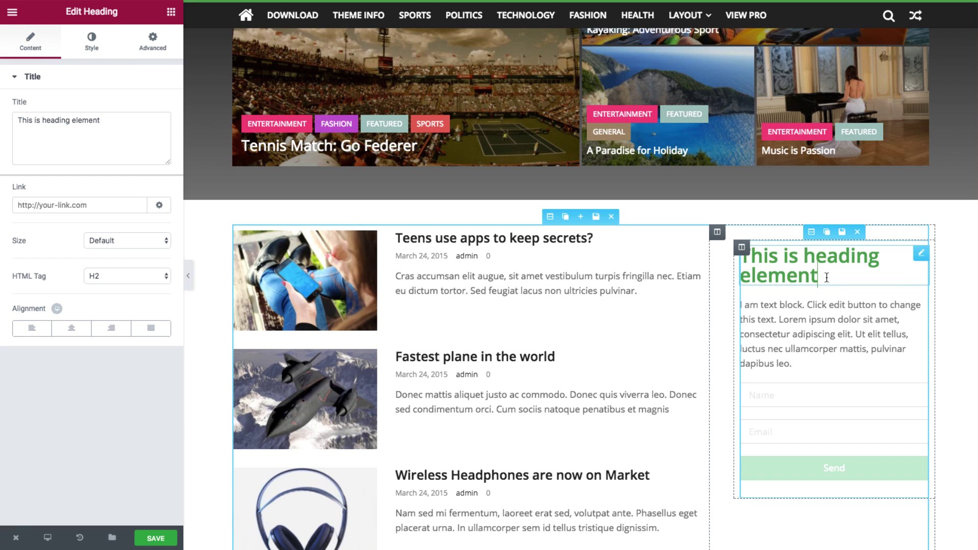
drag(792, 267, 742, 254)
Replace the heading text with 'Subscribe' and change its HTML tag from H2 to H5
key(BackSpace)
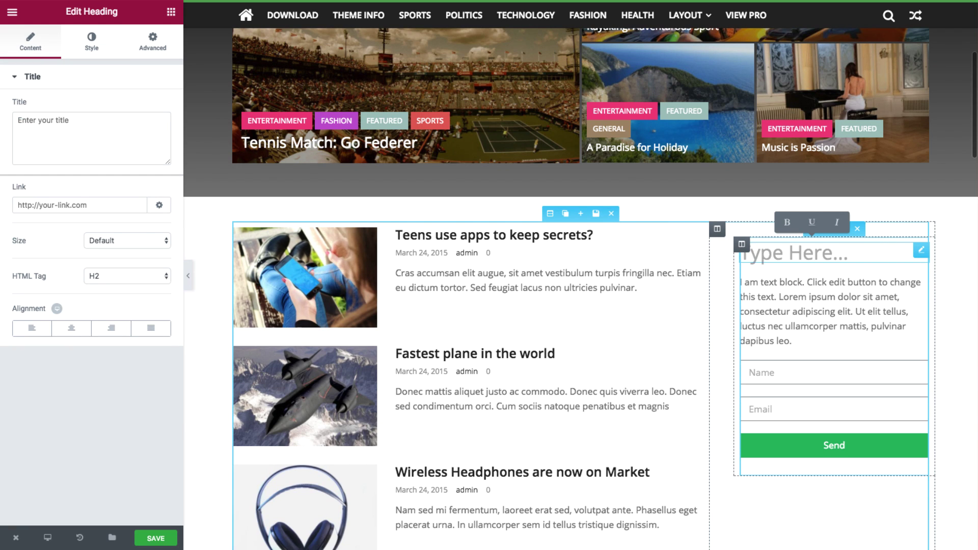
text(Subscribe)
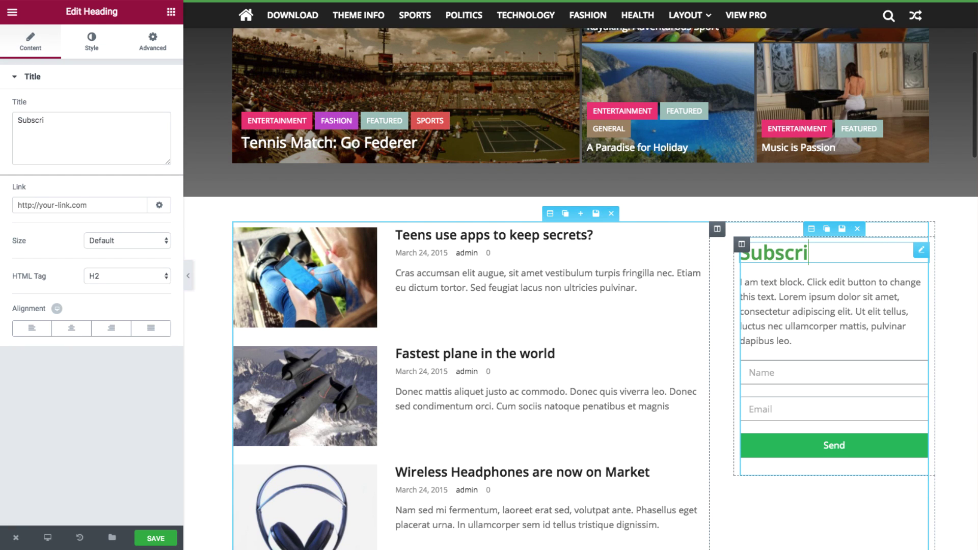
click(812, 229)
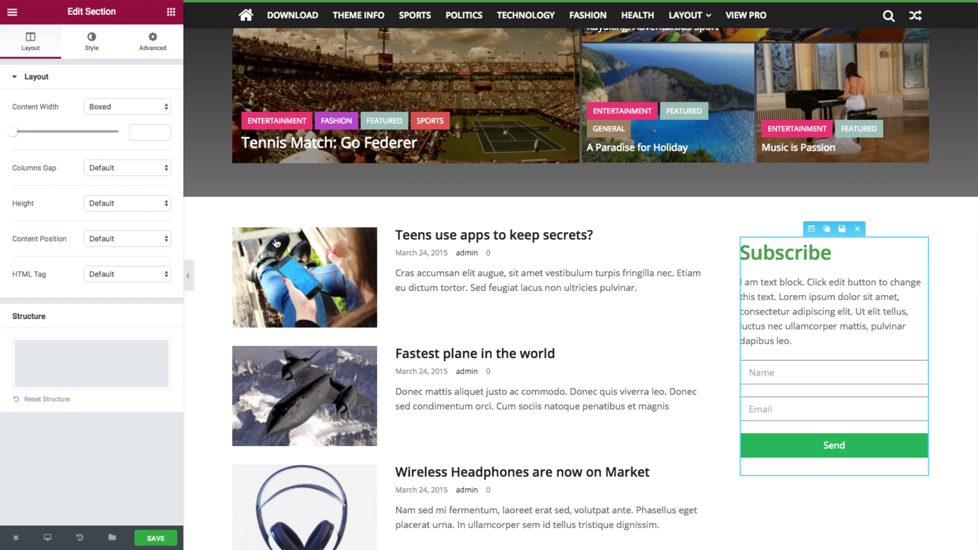
click(849, 256)
click(112, 276)
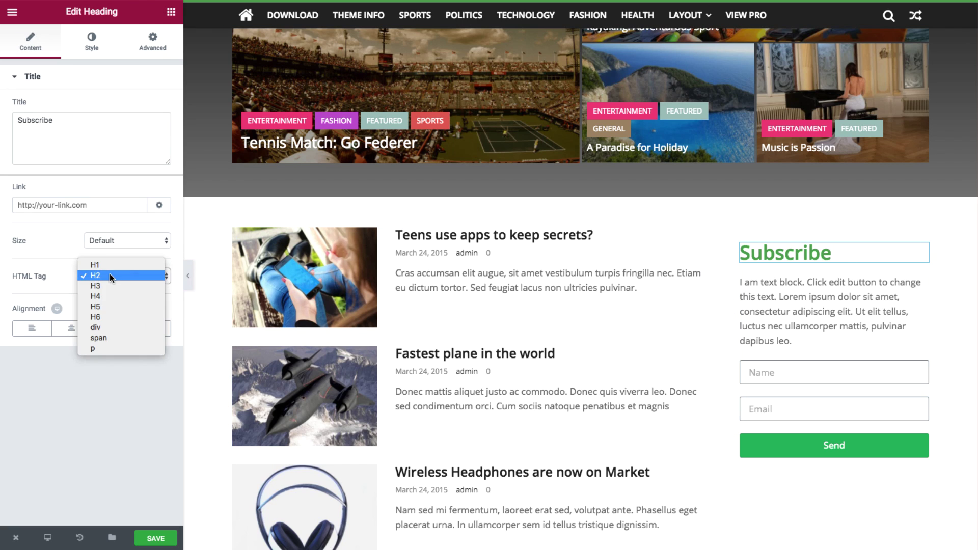
click(112, 306)
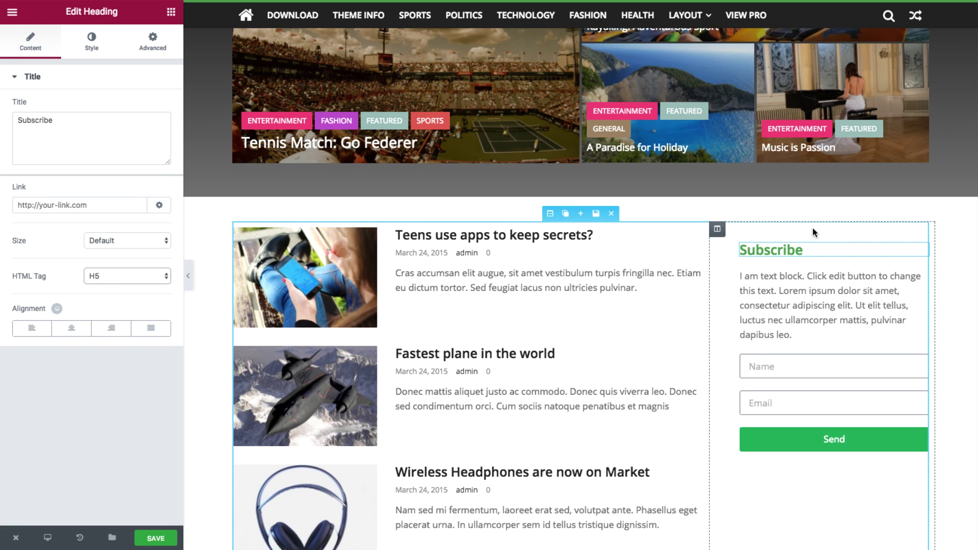
Give the Subscribe box section a classic #f5f5f5 light grey background
click(811, 229)
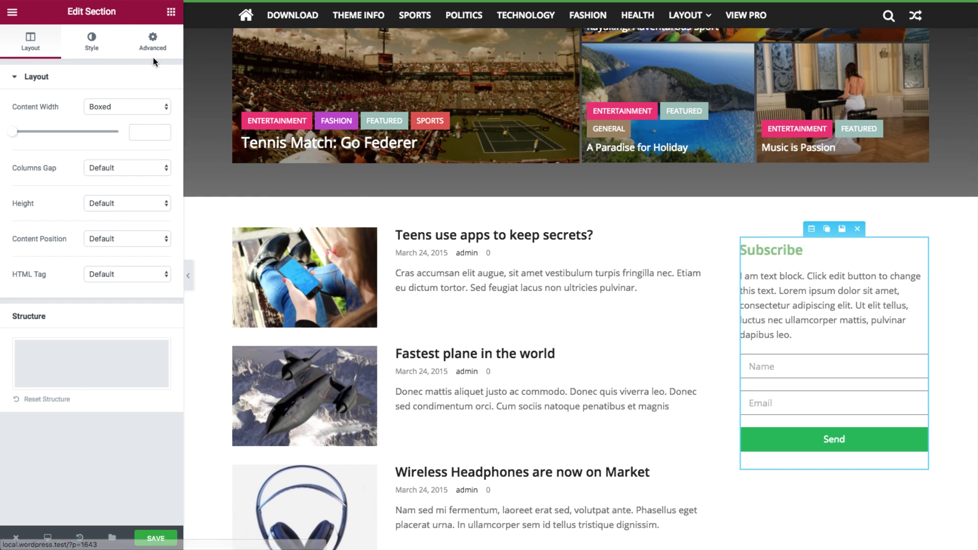
click(92, 42)
click(96, 148)
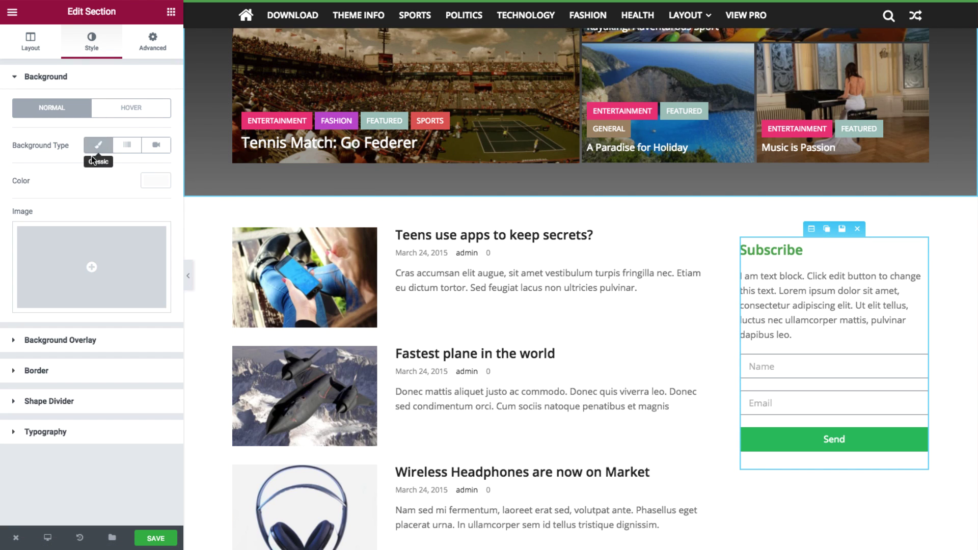
click(156, 181)
click(20, 325)
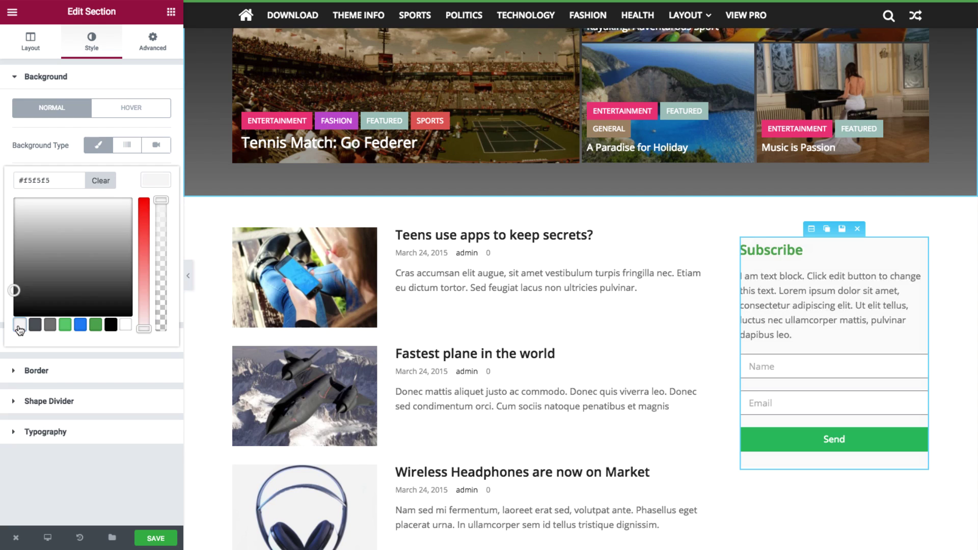
Add a solid 4px top border in green #55ac55 to the Subscribe box
click(29, 372)
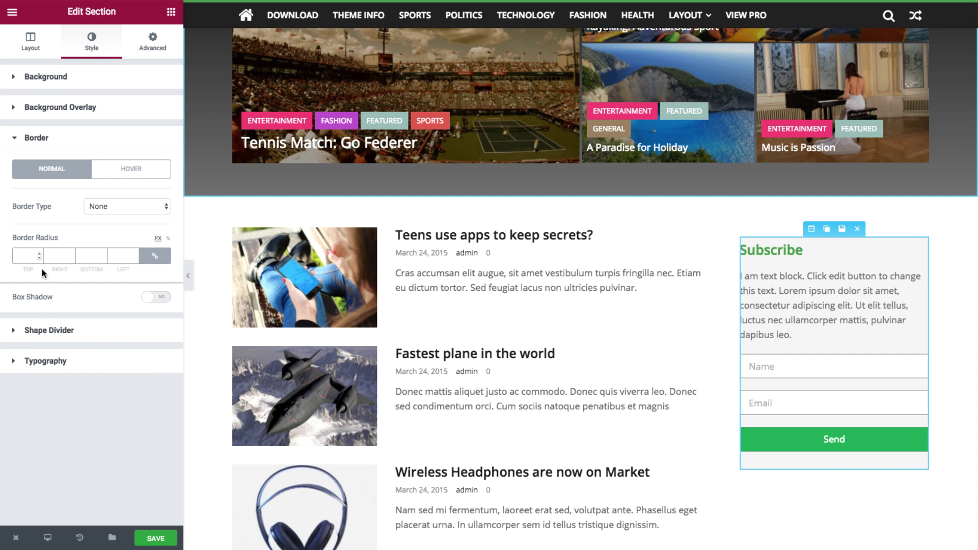
click(145, 209)
click(144, 217)
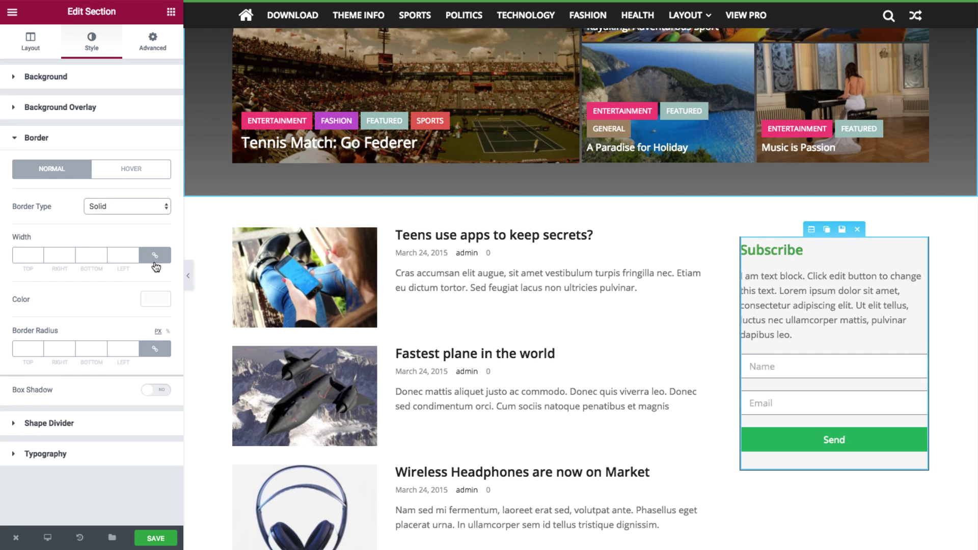
click(155, 256)
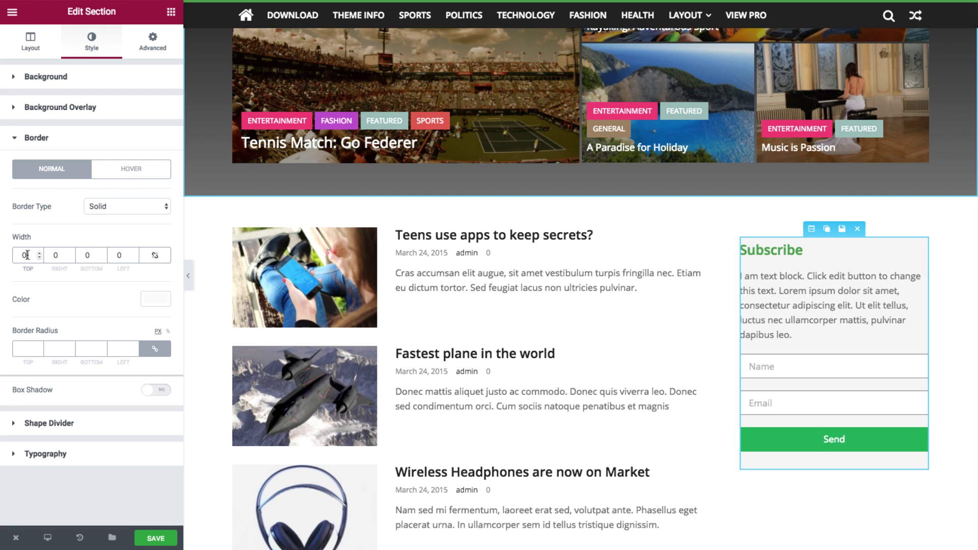
click(27, 255)
text(4)
click(150, 300)
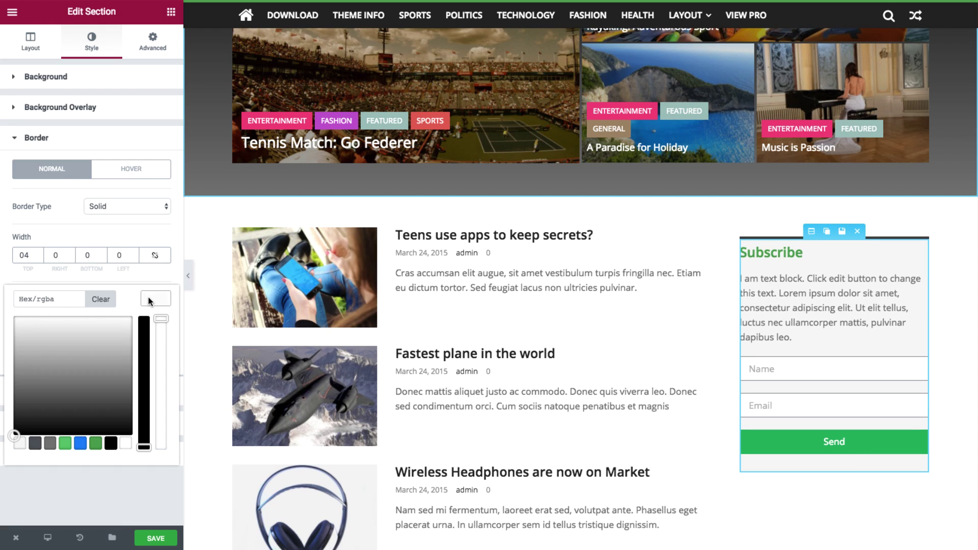
click(96, 443)
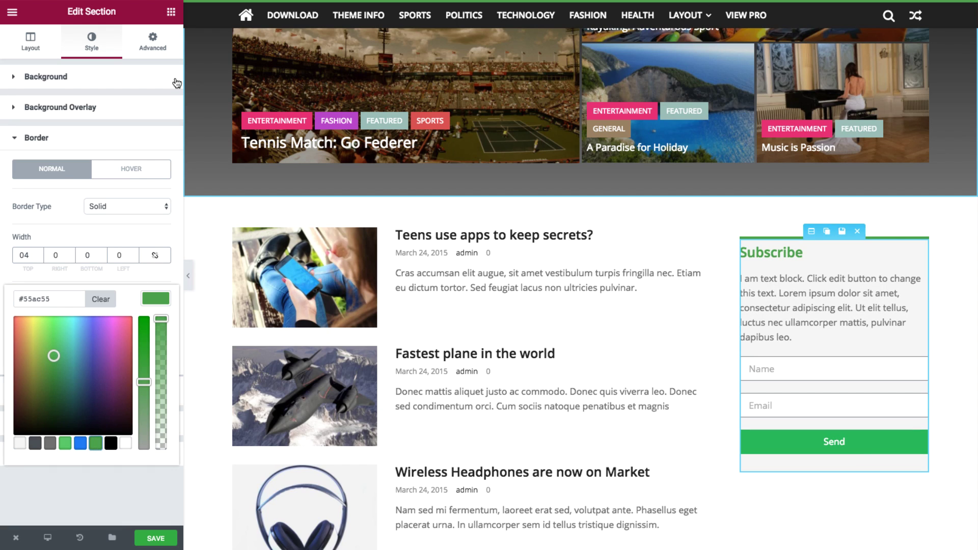
Set the Subscribe box's padding to 30px with a 30px bottom margin
click(157, 40)
click(155, 122)
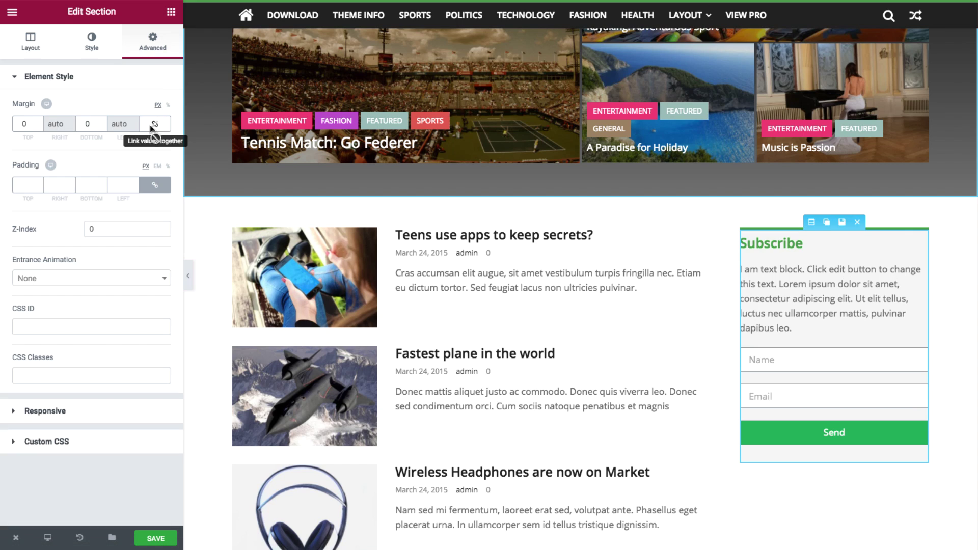
click(56, 184)
text(30)
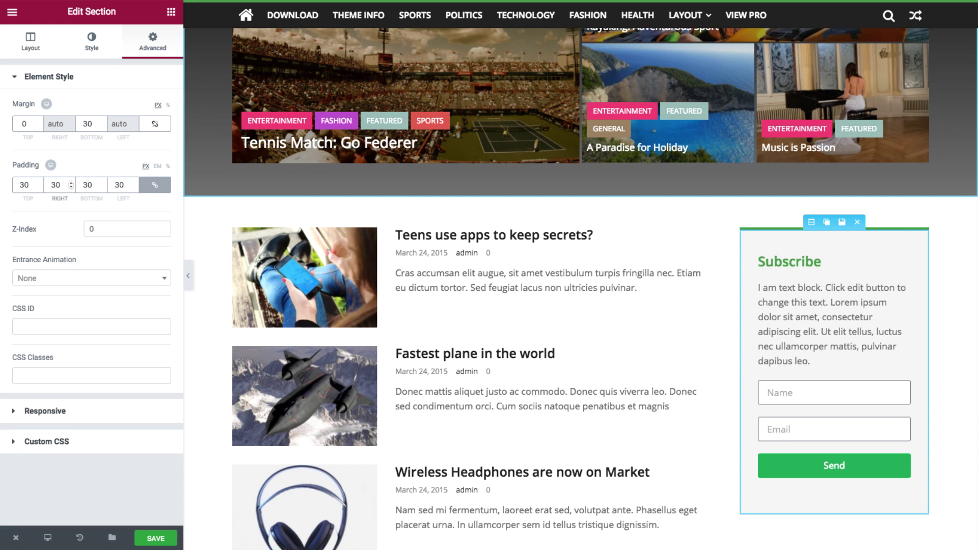
scroll(715, 306, down, 4)
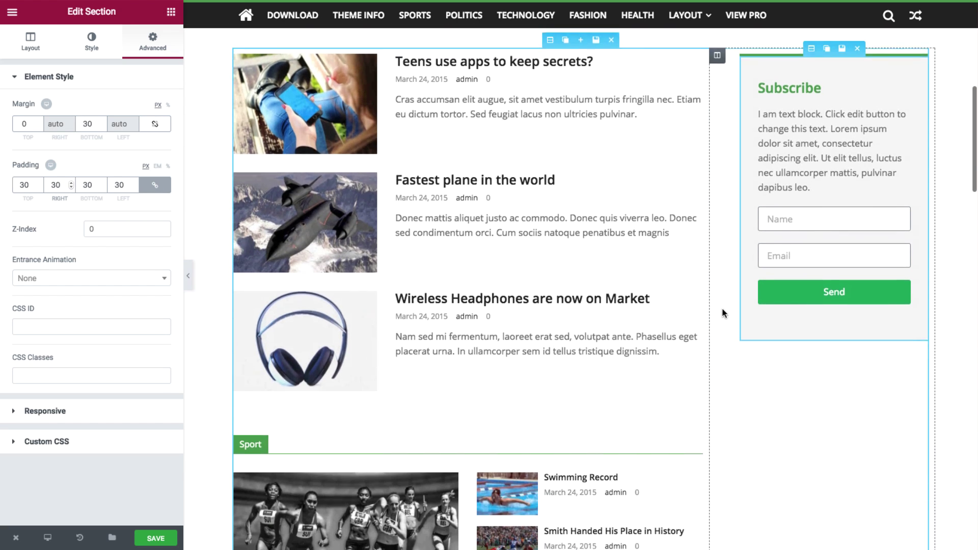
Add an Image widget to the sidebar showing architecture_3.jpg from the Media Library
click(171, 12)
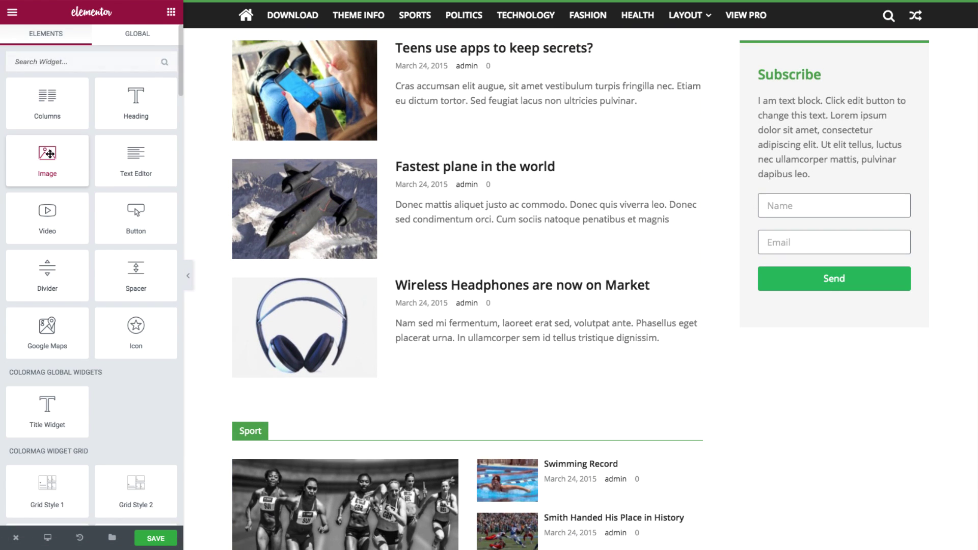
drag(46, 155, 852, 323)
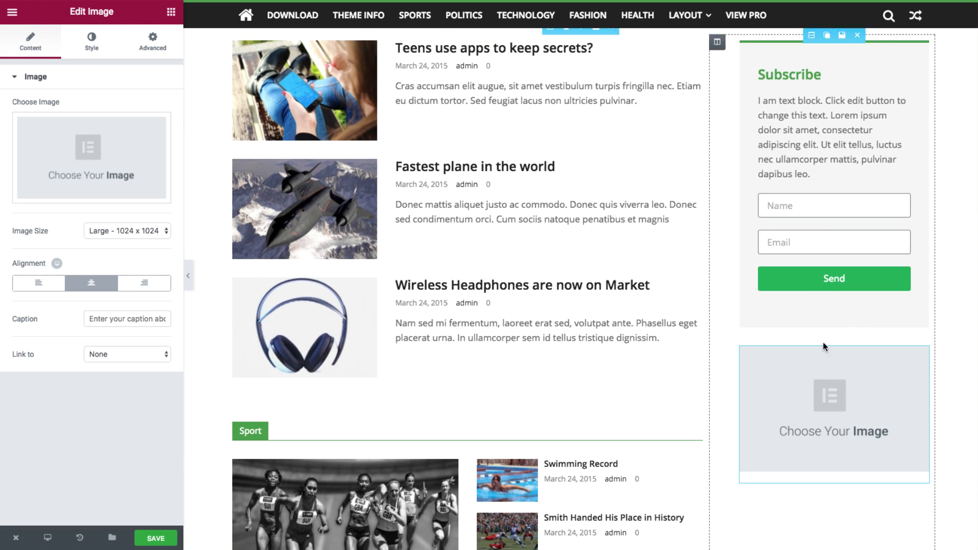
click(97, 134)
click(277, 432)
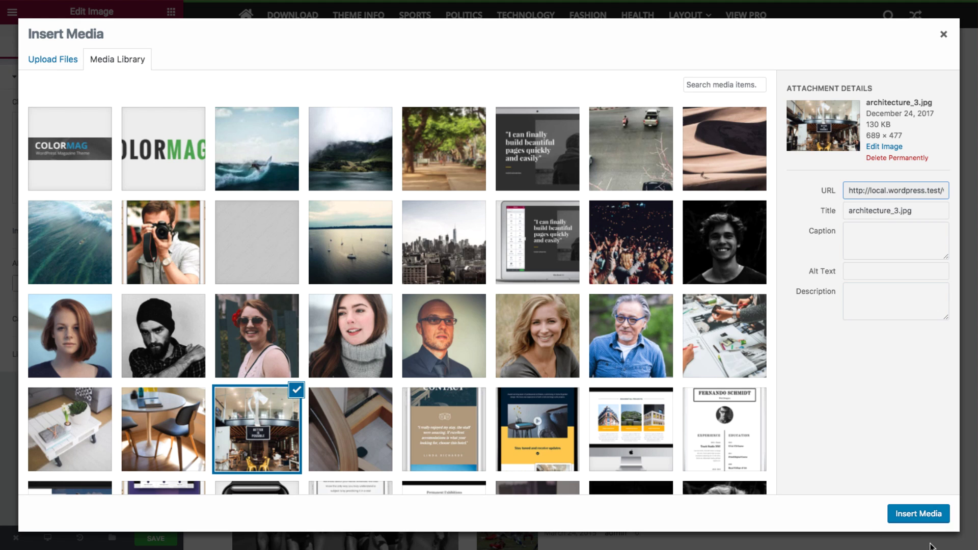
click(919, 513)
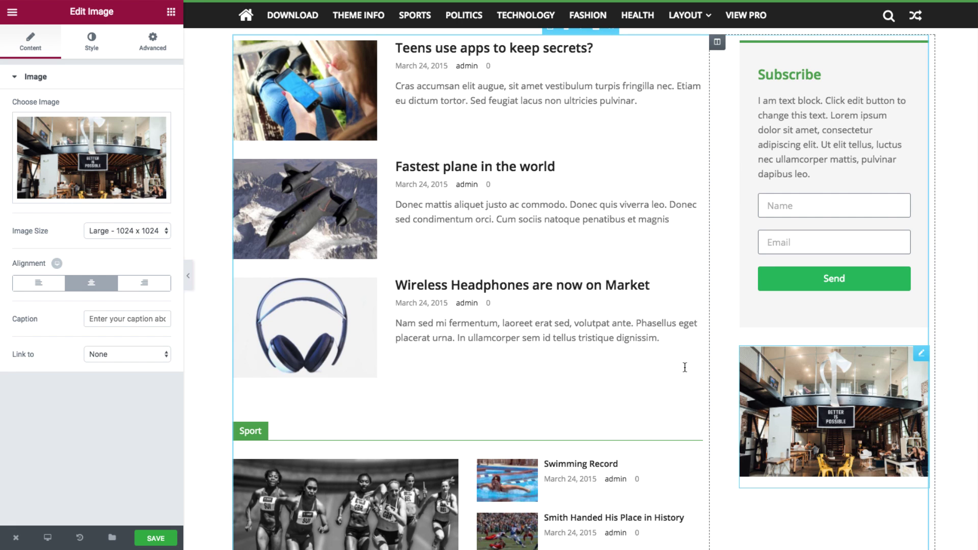
Place a Title Widget reading 'Photos' above the sidebar photo
click(173, 12)
drag(47, 408, 812, 351)
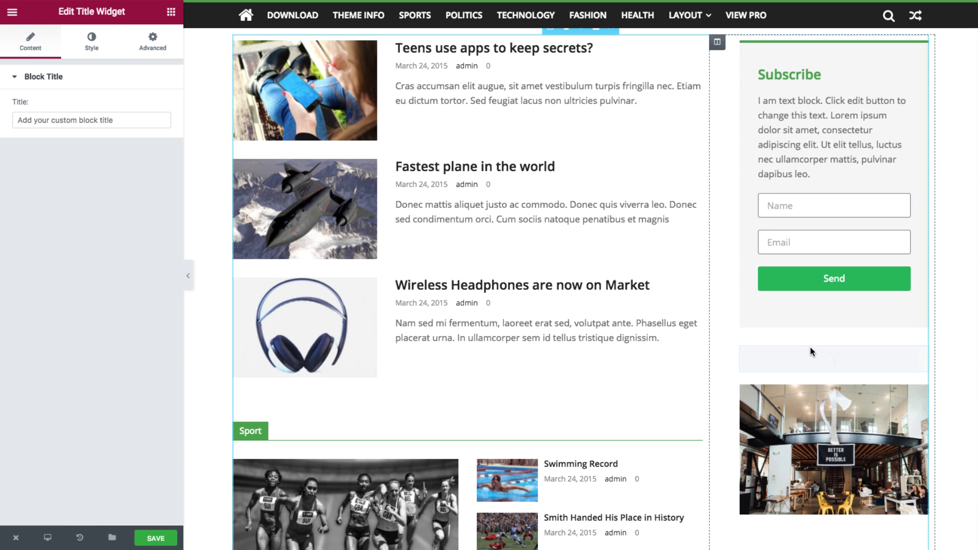
click(91, 122)
text(Photos)
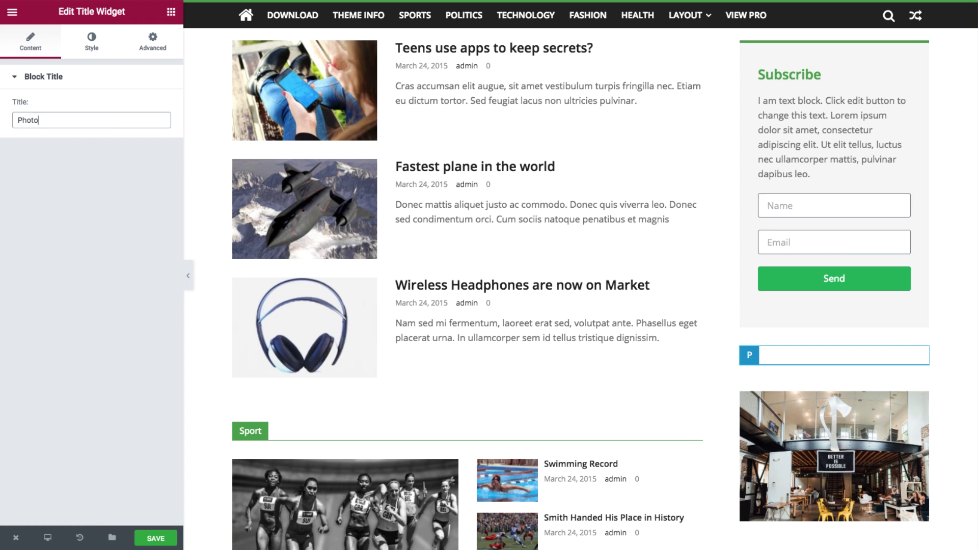
Colour the Photos title grey and give it a -30 bottom margin
click(93, 41)
click(148, 101)
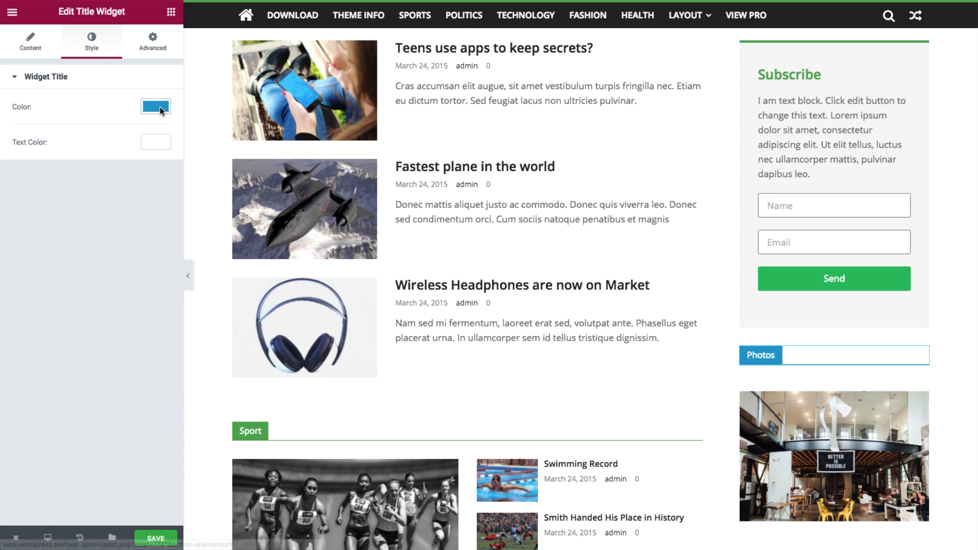
click(50, 253)
click(153, 41)
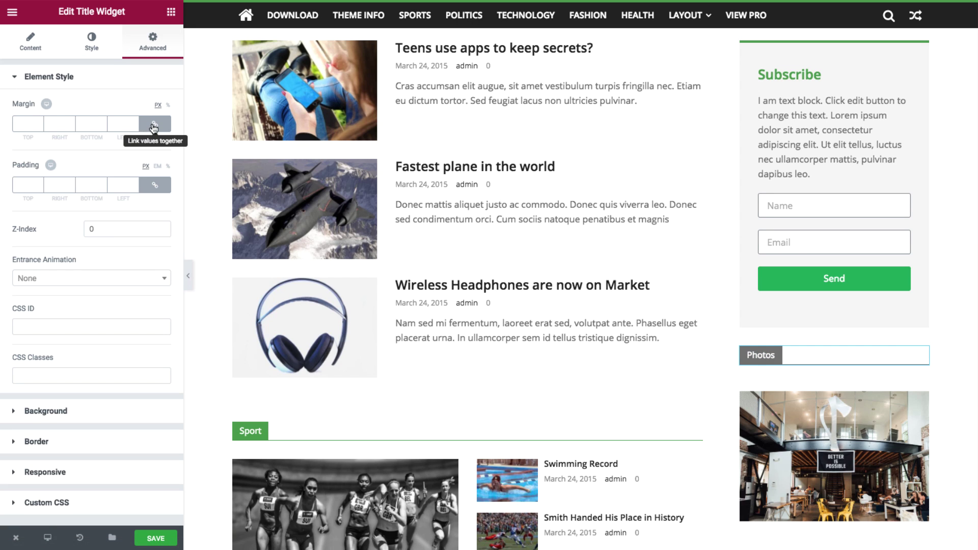
click(153, 125)
text(30)
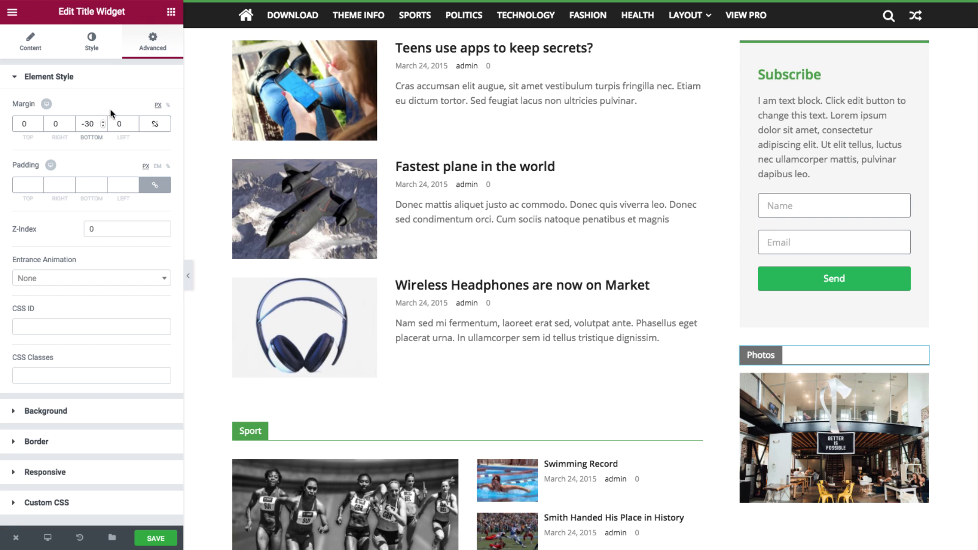
Add a Video widget below the sidebar photo with the pasted YouTube URL
click(171, 11)
drag(45, 209, 833, 518)
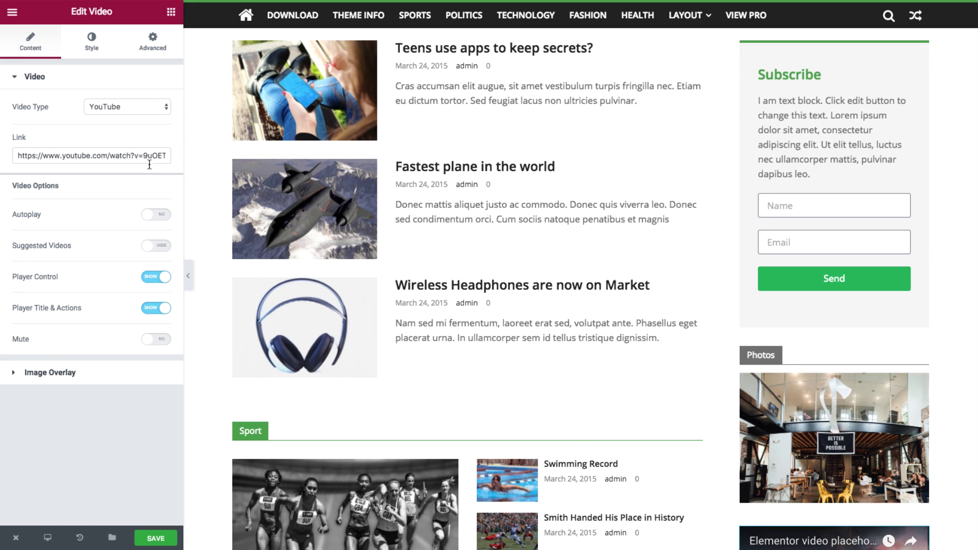
drag(22, 156, 131, 162)
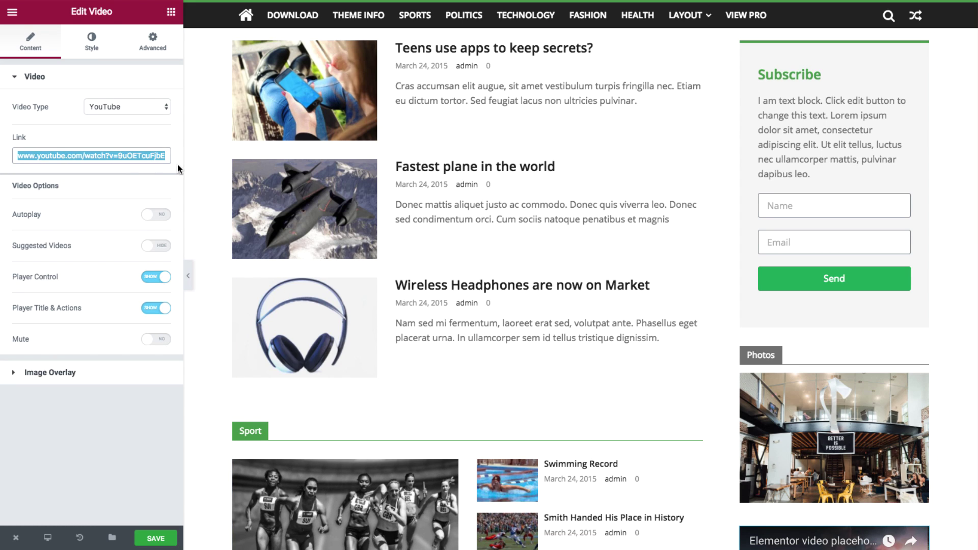
key(ctrl+v)
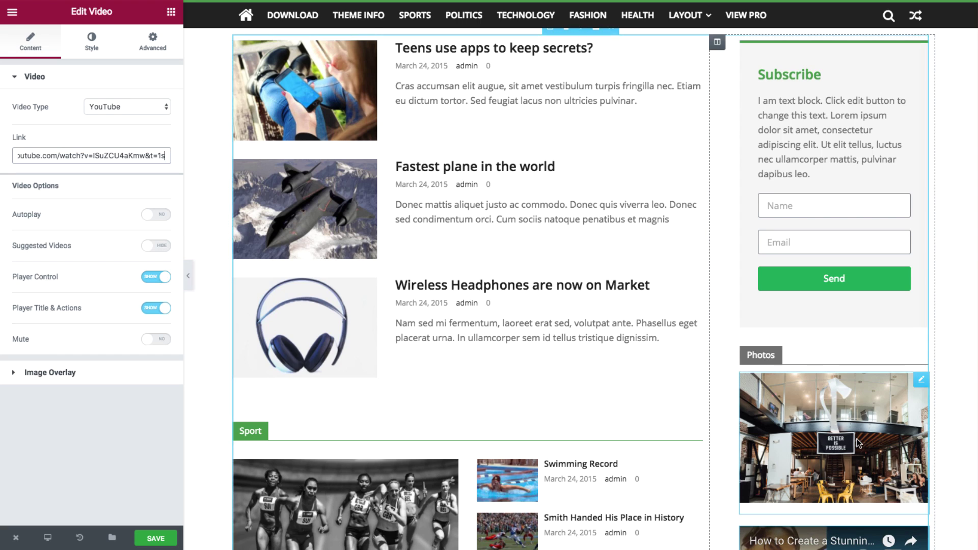
scroll(857, 442, down, 3)
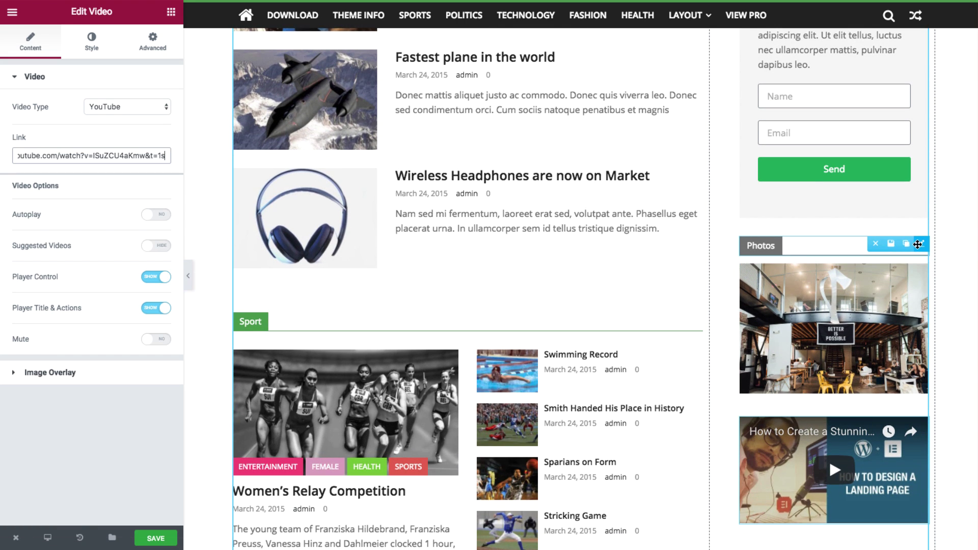
Duplicate the Photos title, move the copy above the video and rename it 'Videos'
click(904, 248)
drag(905, 270, 885, 402)
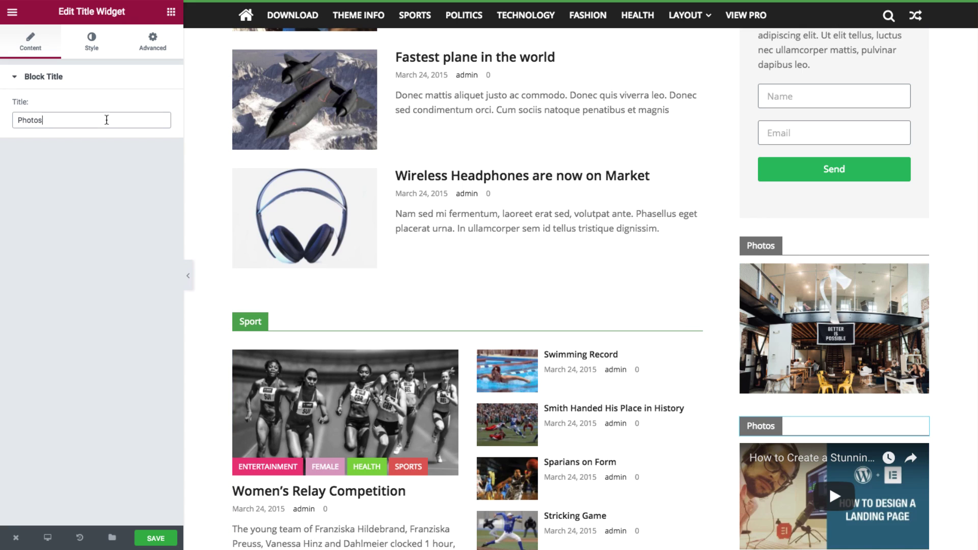
key(BackSpace)
key(BackSpace)
key(BackSpace)
key(BackSpace)
key(BackSpace)
key(BackSpace)
text(V)
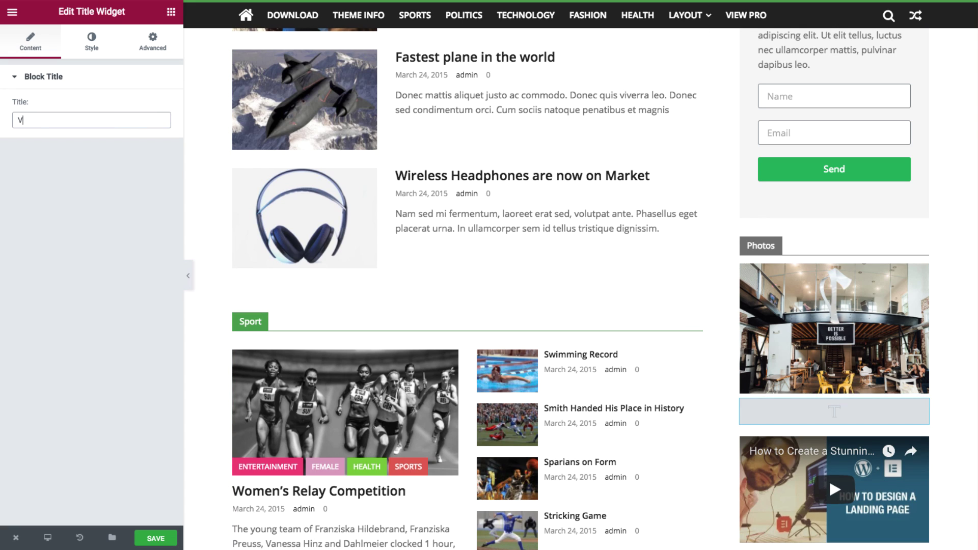
text(ideos)
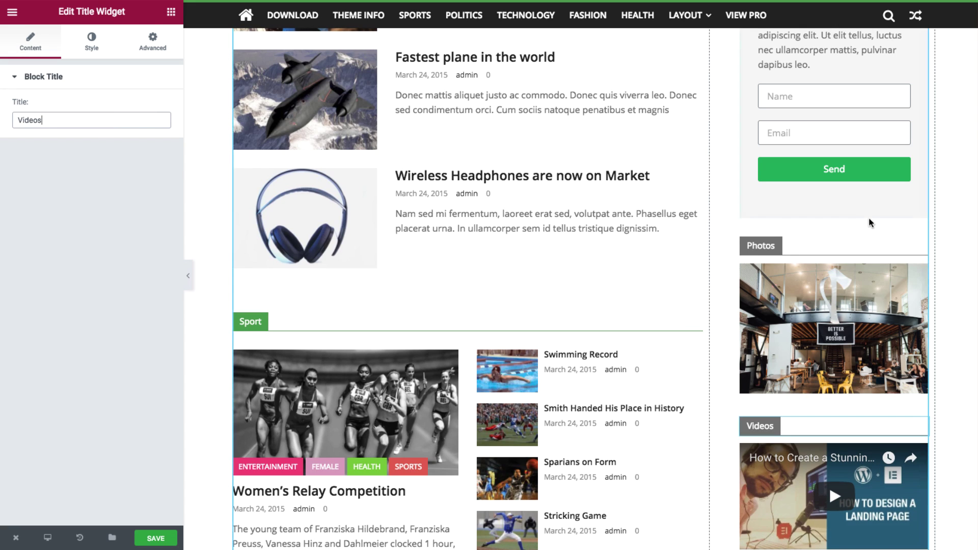
scroll(869, 217, up, 2)
scroll(869, 218, up, 3)
scroll(863, 218, down, 1)
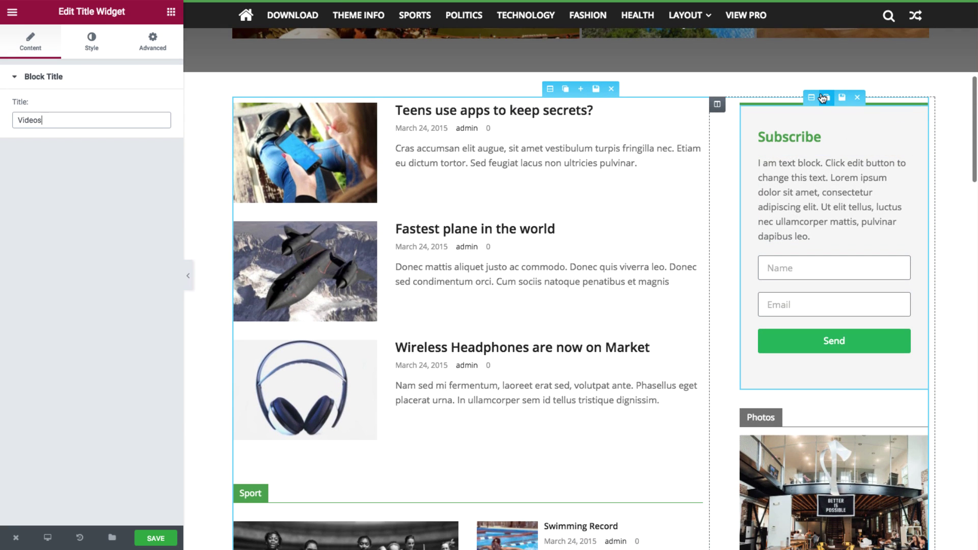
Duplicate the Subscribe box, delete the copy's form and retitle its heading 'Follow Us'
click(826, 98)
scroll(840, 267, down, 5)
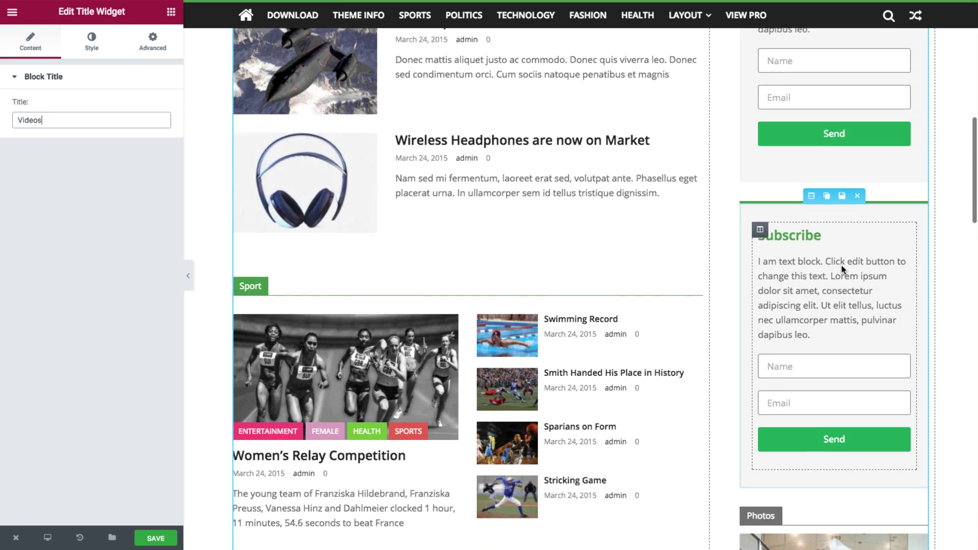
click(858, 338)
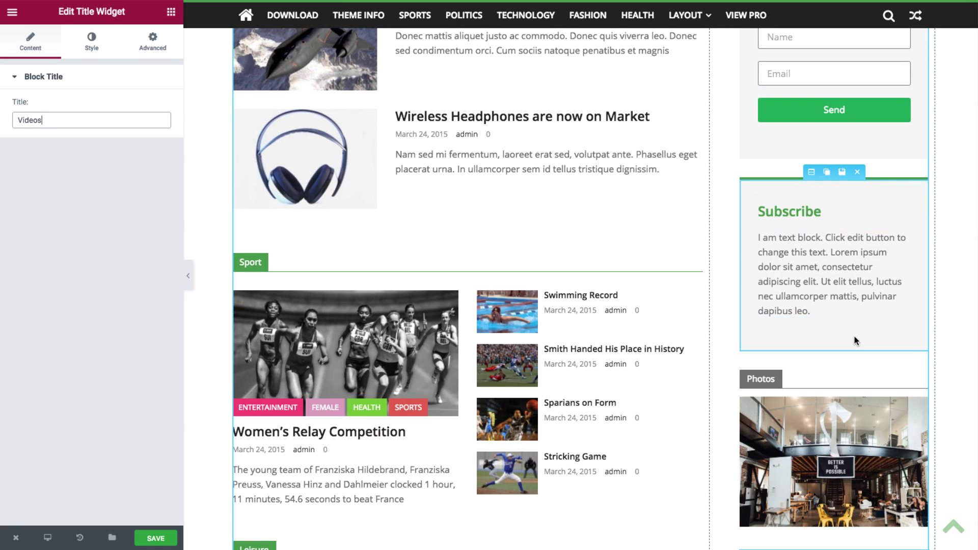
click(831, 208)
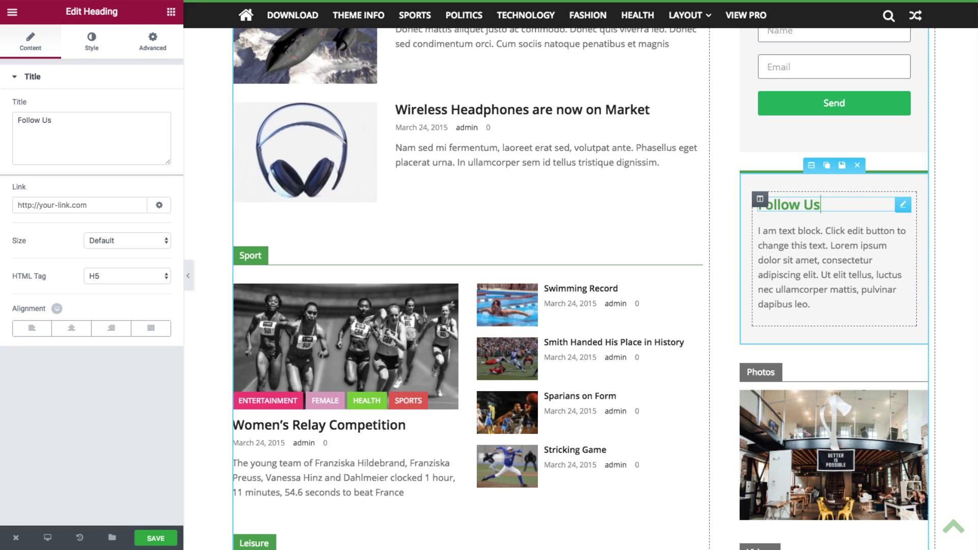
click(848, 205)
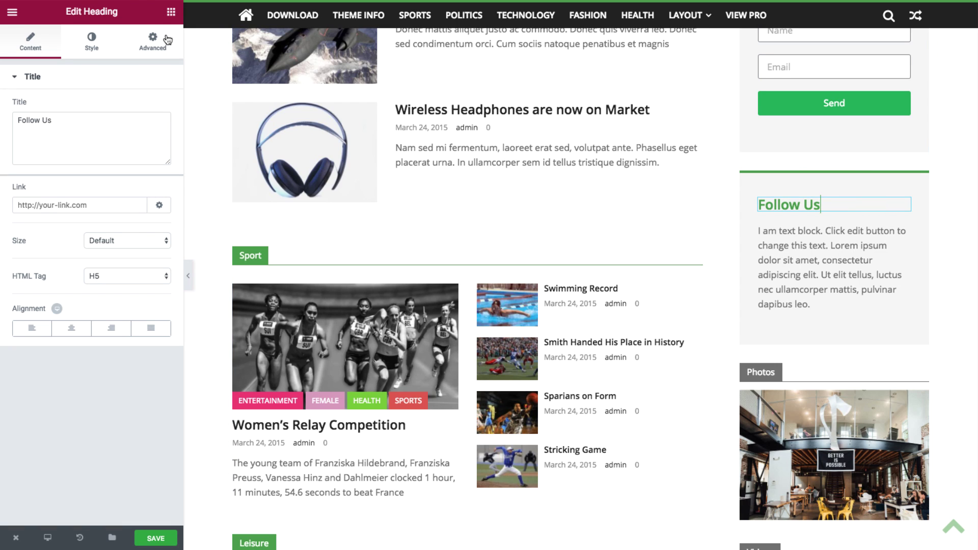
click(171, 12)
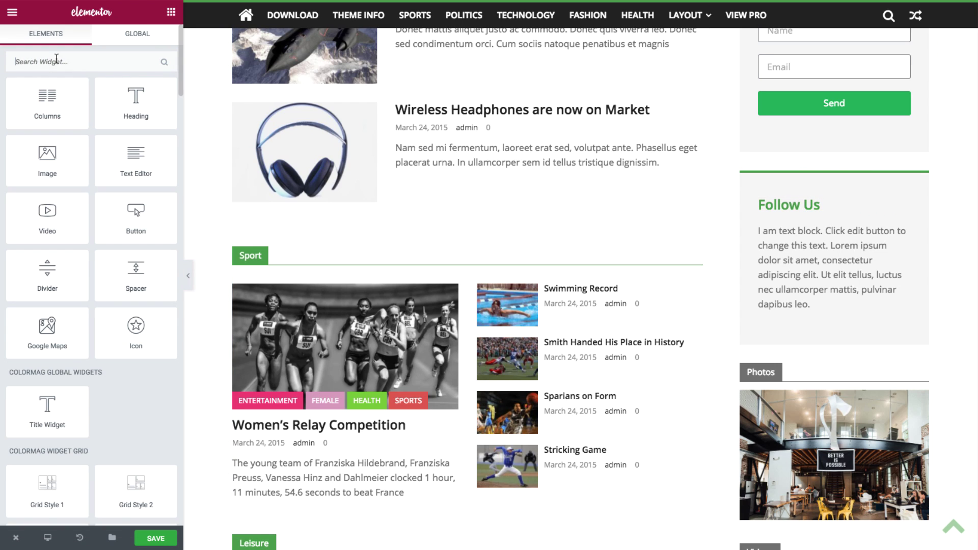
Add a Social Icons widget under Follow Us, with Medium as the fourth and WordPress as the fifth icon
text(so)
drag(43, 95, 799, 284)
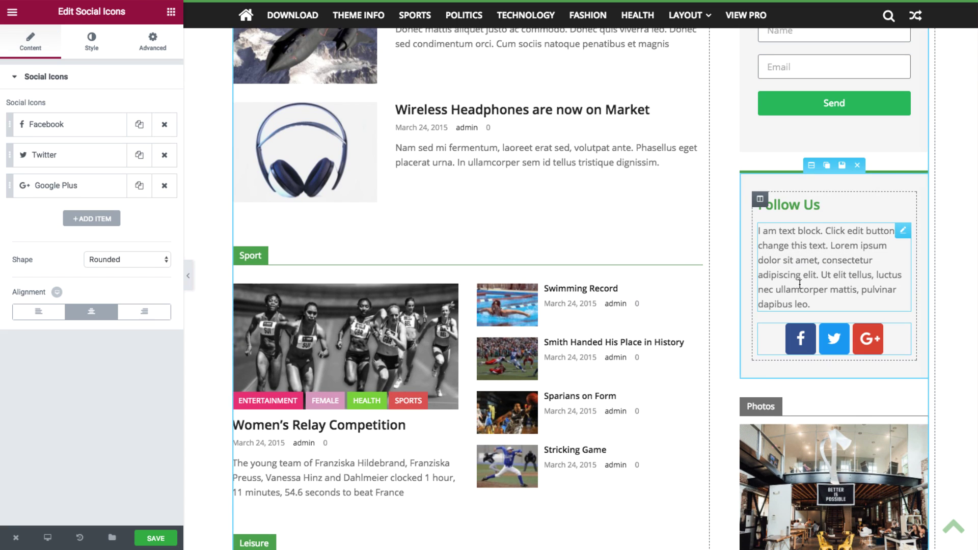
click(91, 218)
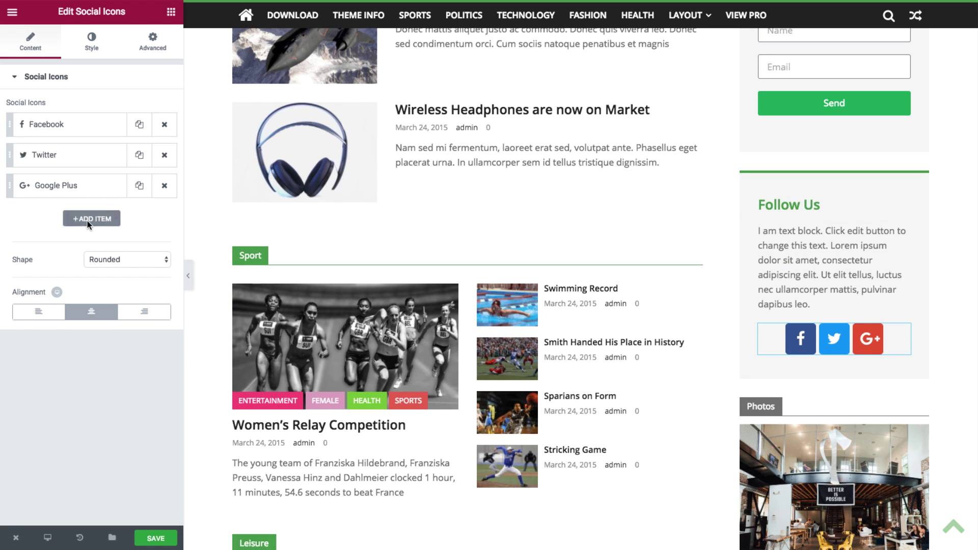
click(81, 264)
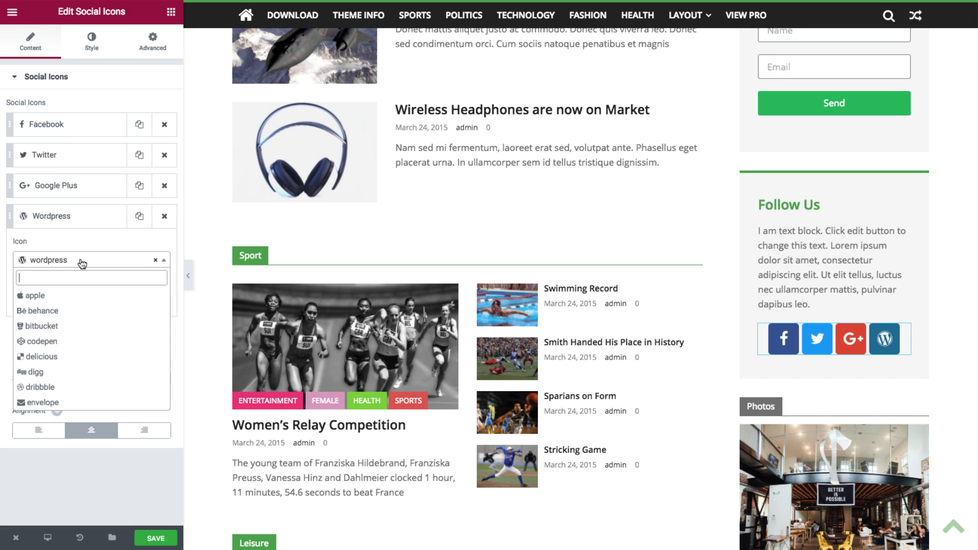
scroll(85, 326, down, 10)
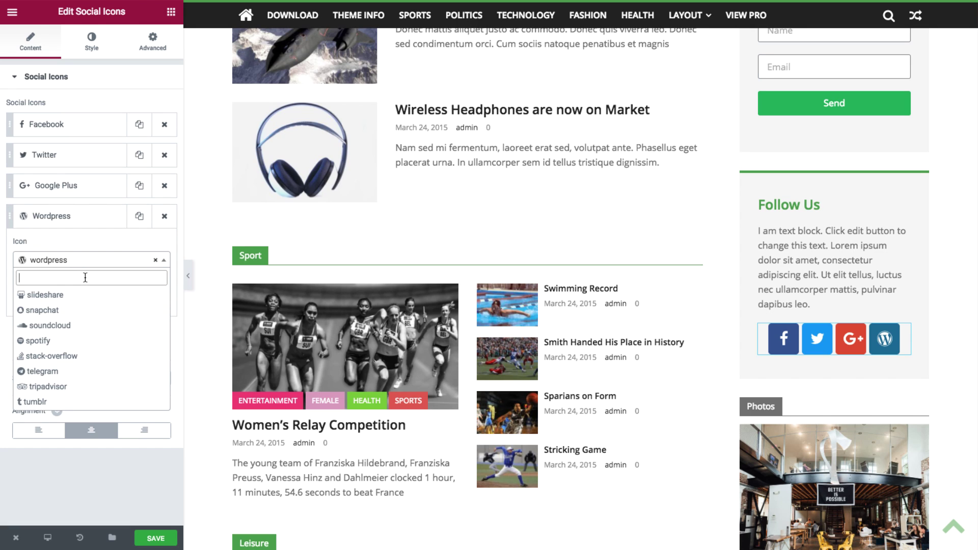
text(med)
click(86, 296)
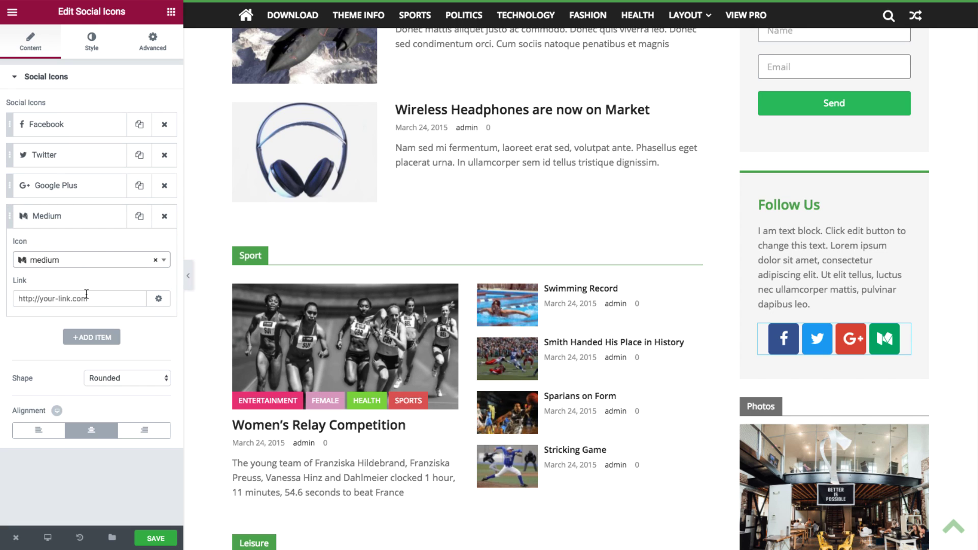
click(92, 335)
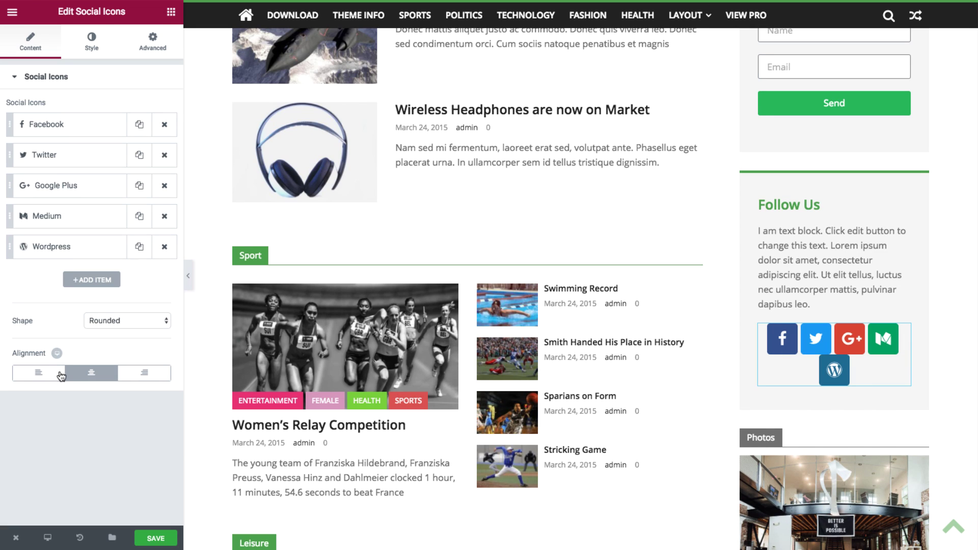
Make the icons circular, left-aligned and size 15, then move Follow Us below Videos
click(100, 326)
click(114, 341)
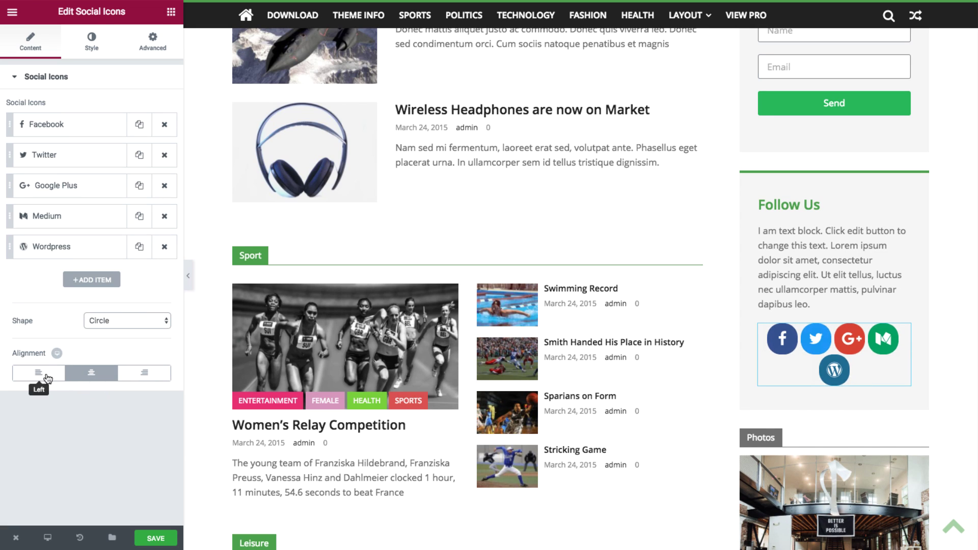
click(40, 374)
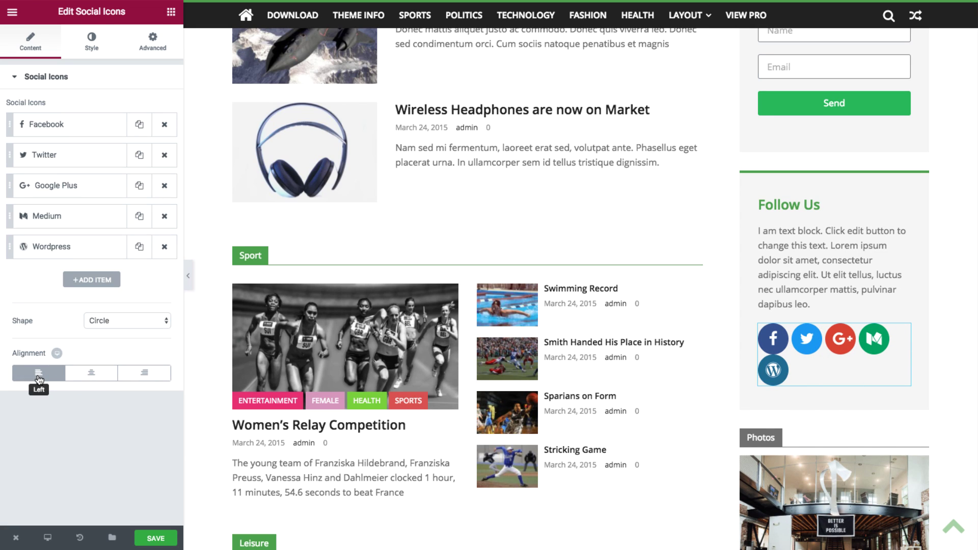
click(92, 42)
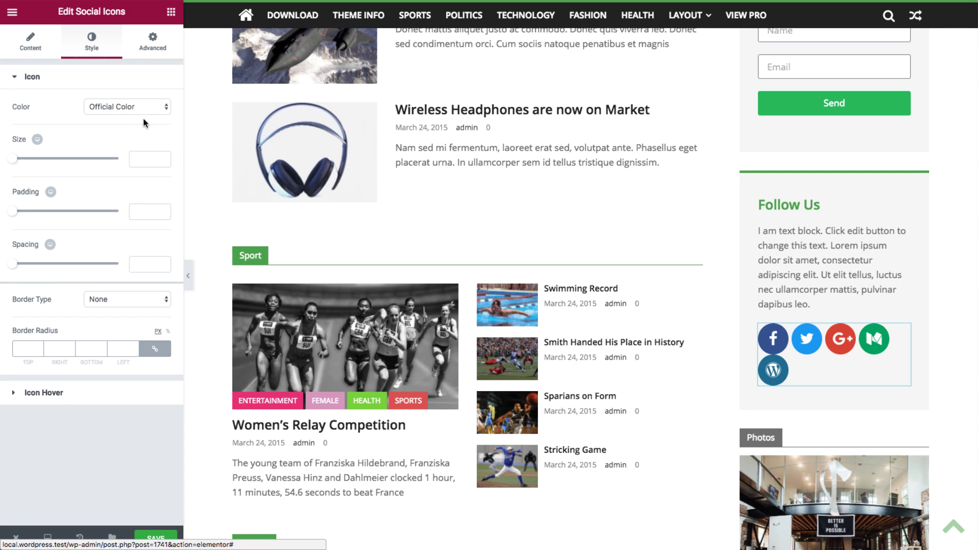
click(143, 160)
text(15)
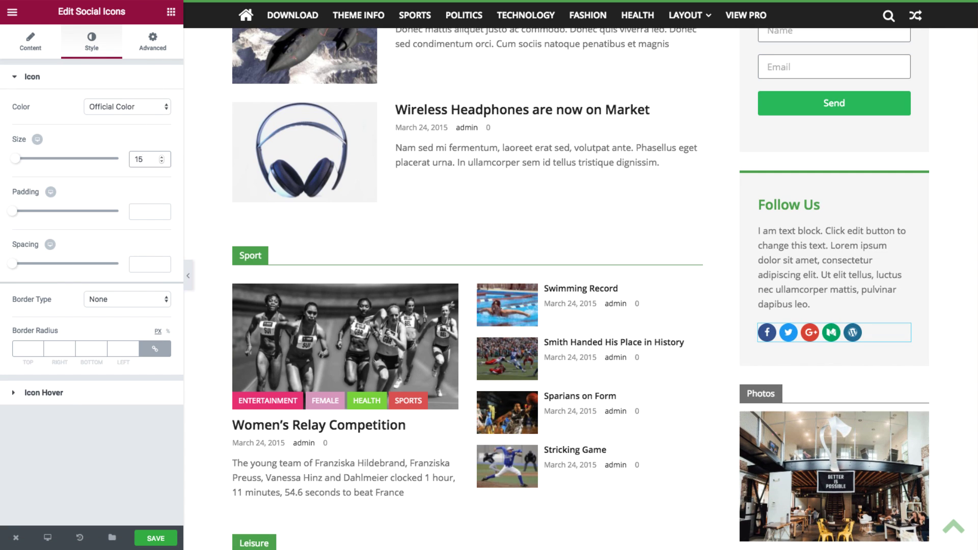
drag(813, 168, 811, 265)
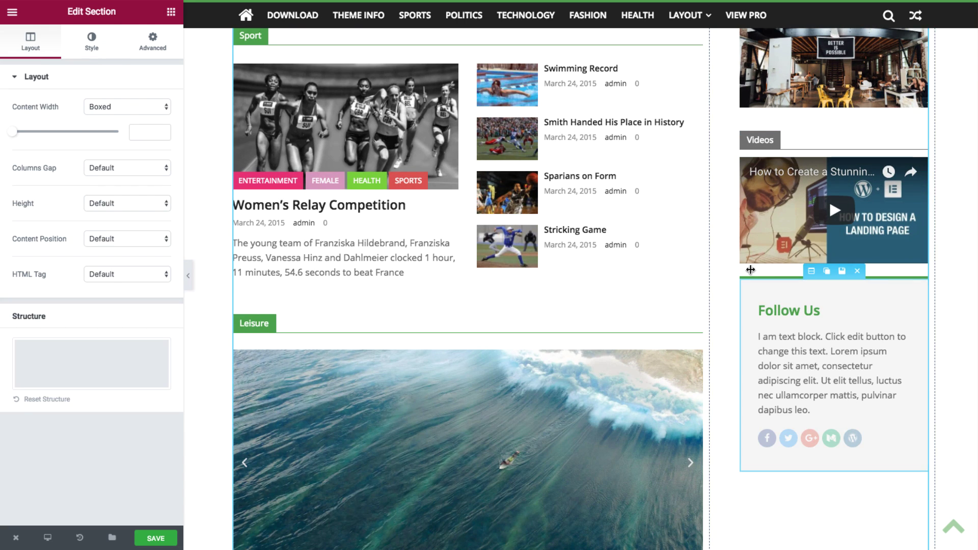
Search widgets for 'fa' and place a Facebook Page widget under Follow Us
click(171, 11)
text(fa)
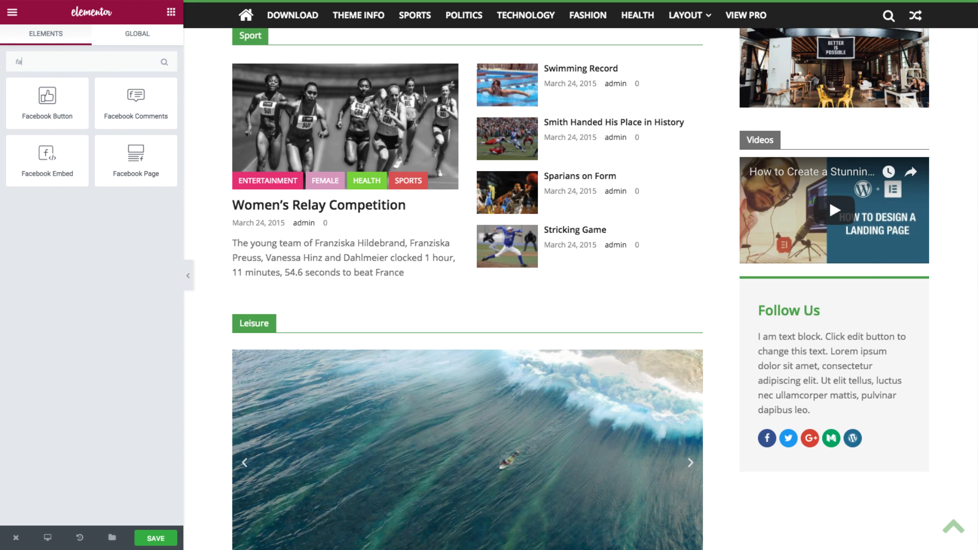
drag(135, 155, 843, 472)
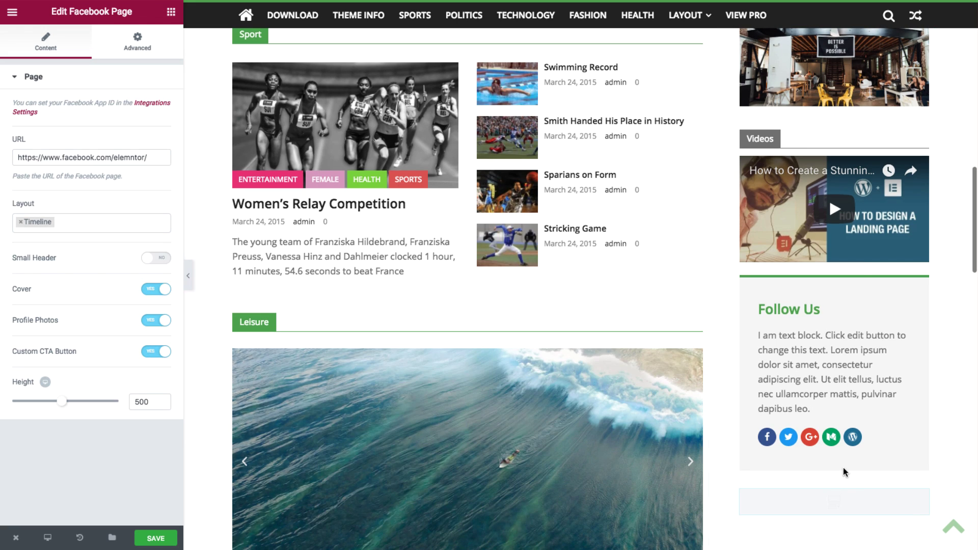
Turn off the Facebook block's cover photo and set its height to 220
click(149, 290)
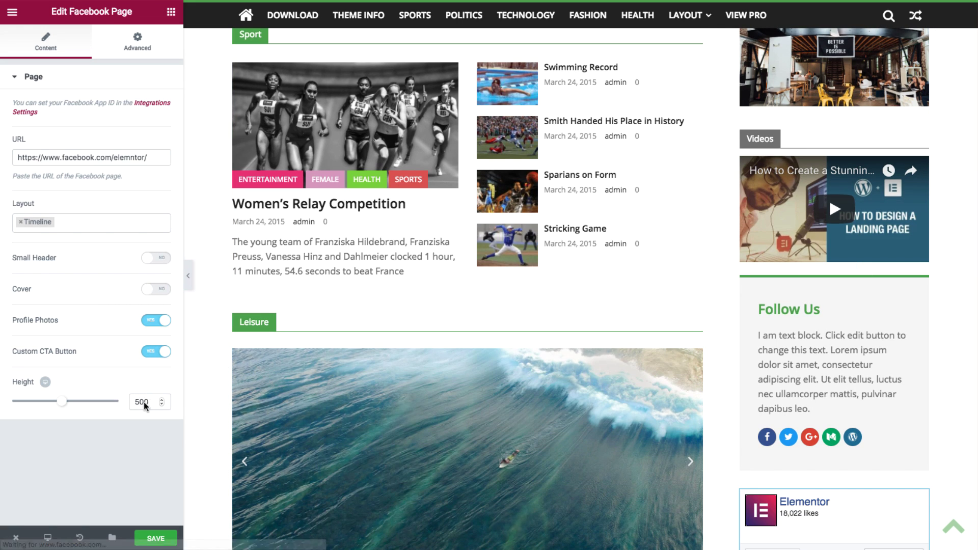
key(BackSpace)
text(2)
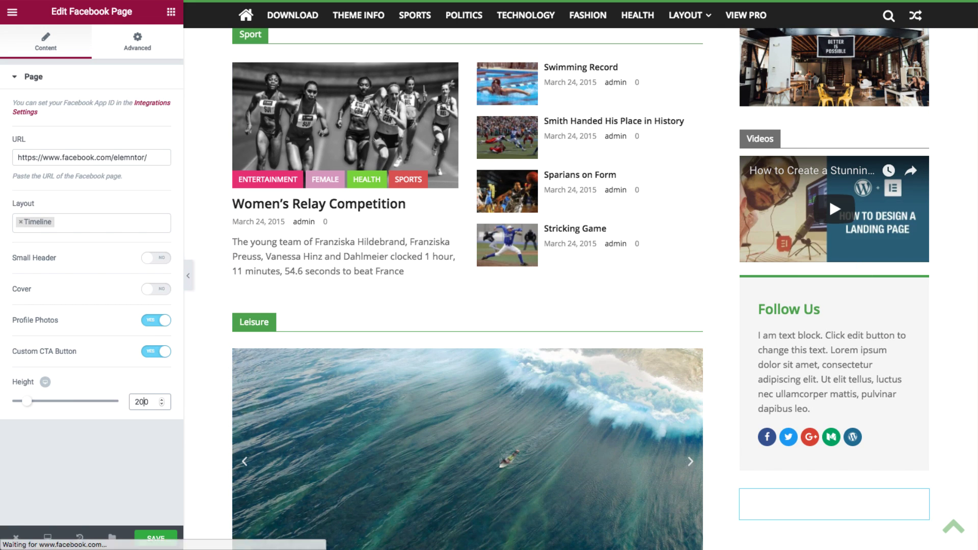
text(2)
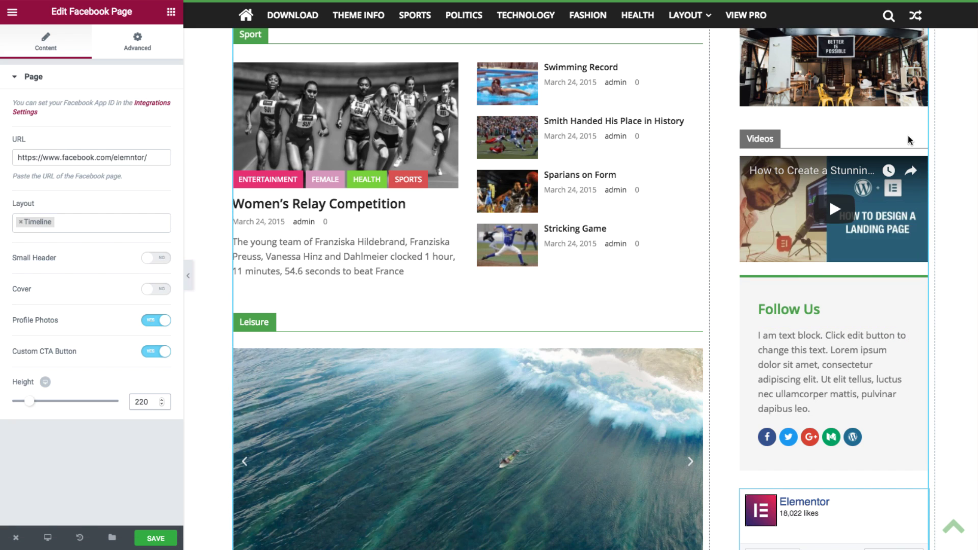
Duplicate the Videos heading above the Facebook Page widget and retitle it 'Social'
click(893, 139)
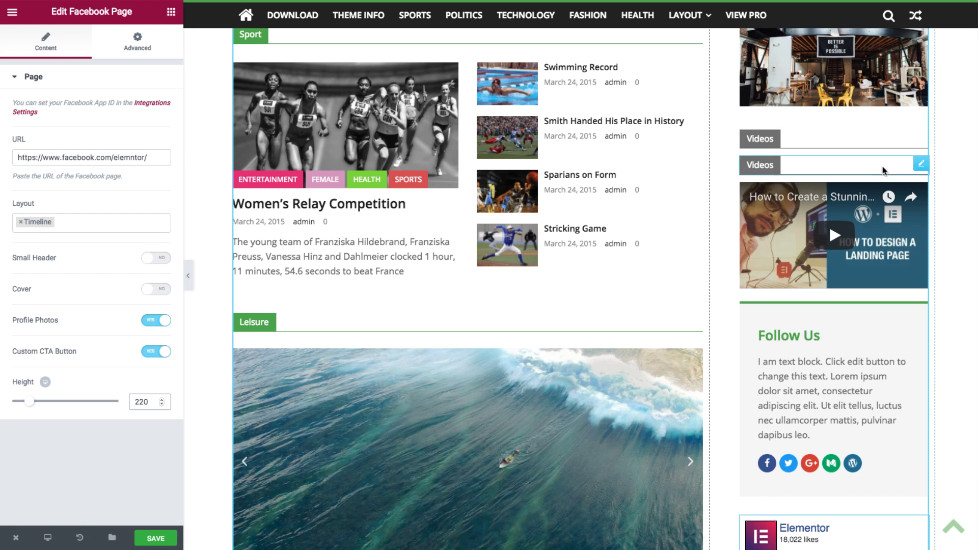
drag(921, 166, 881, 490)
scroll(848, 462, down, 2)
scroll(847, 462, down, 2)
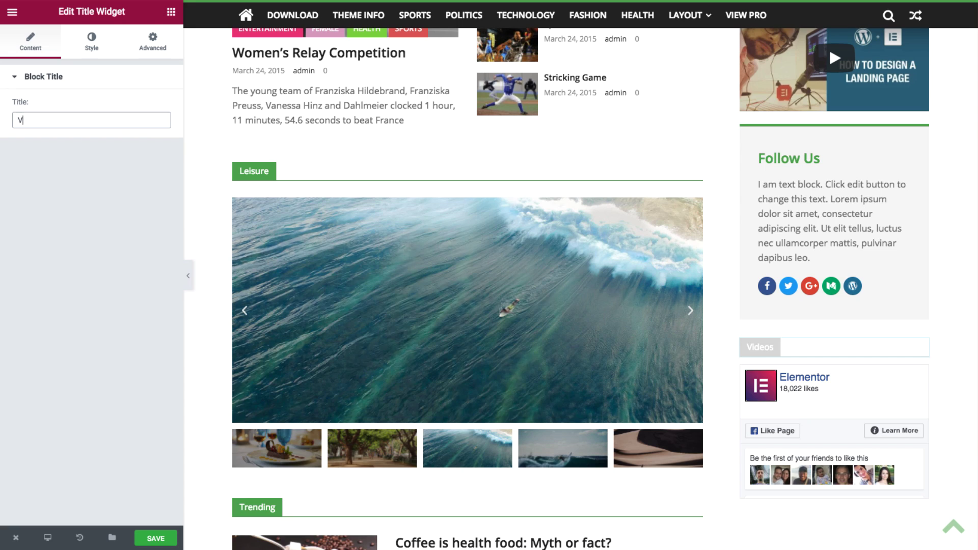
text(Social)
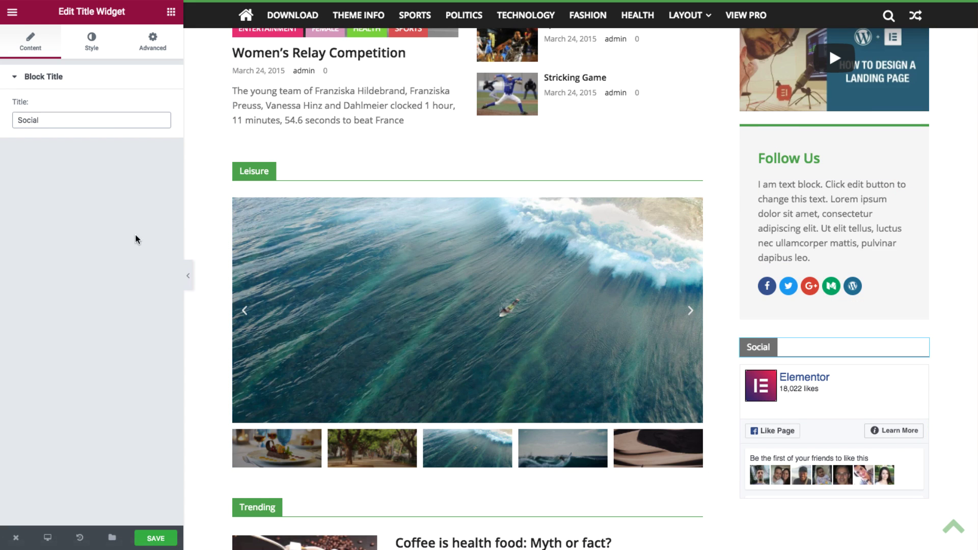
Collapse the editor panel and scroll back up the full-width page
click(190, 283)
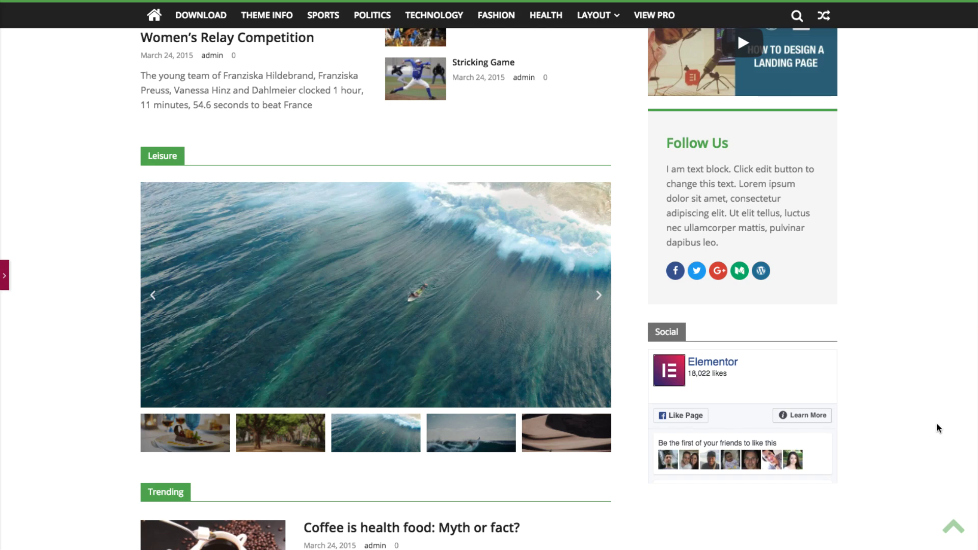
scroll(937, 426, up, 2)
scroll(936, 426, up, 10)
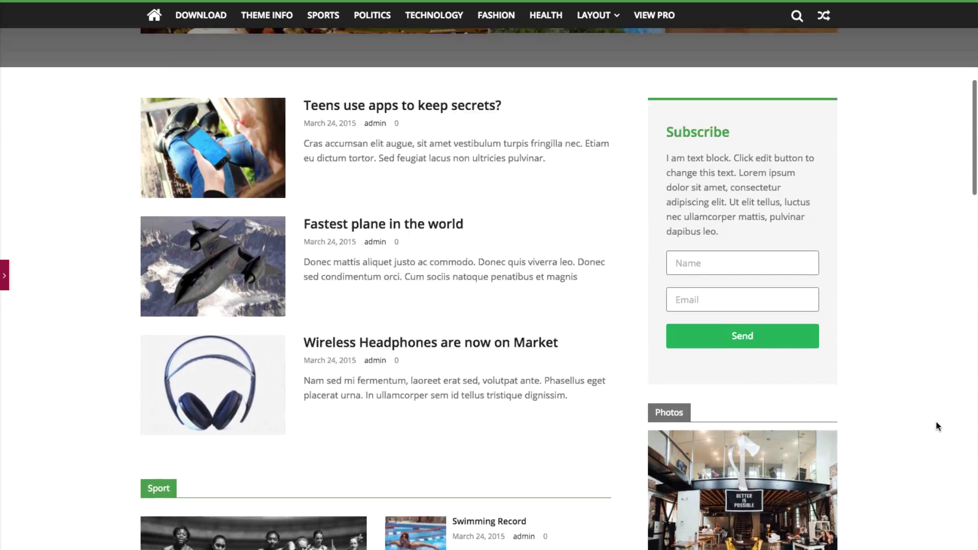
scroll(937, 426, up, 5)
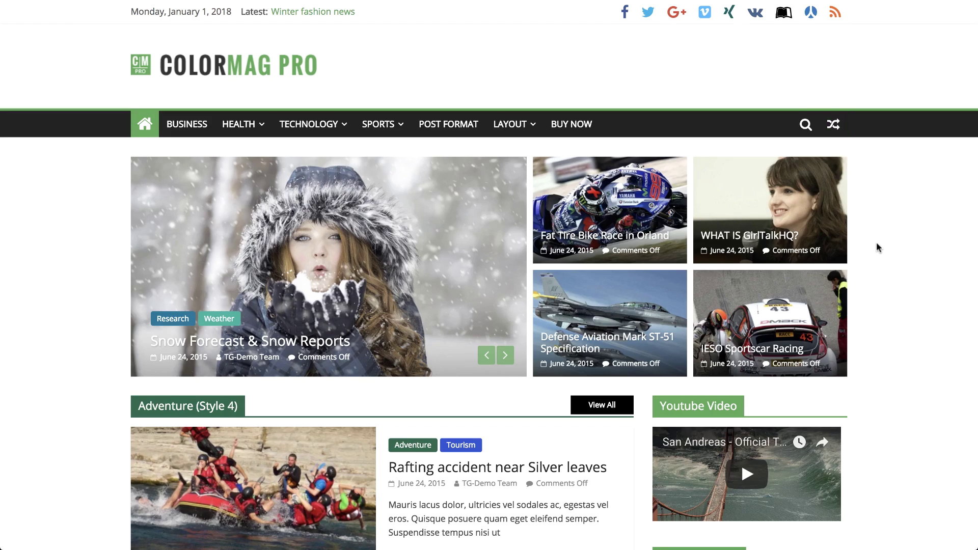
Scroll the demo homepage down to the footer with About Us, Useful Links, Other Themes and Contact
scroll(877, 247, down, 10)
scroll(876, 243, down, 12)
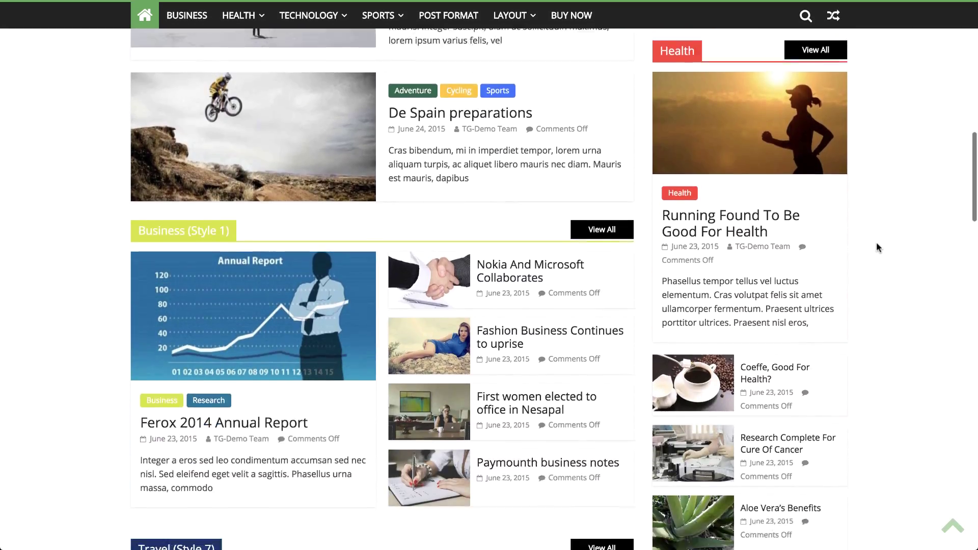
scroll(876, 243, down, 14)
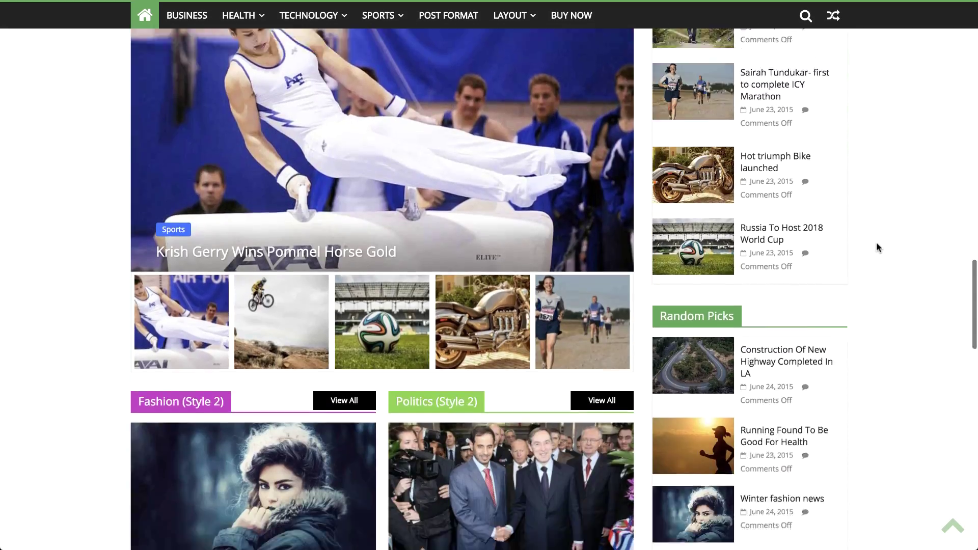
scroll(876, 246, down, 10)
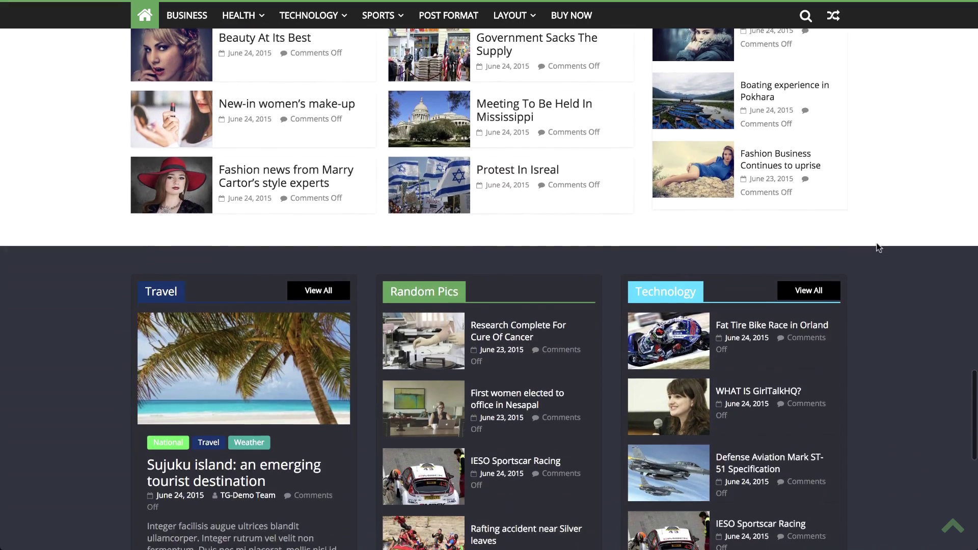
scroll(878, 247, down, 2)
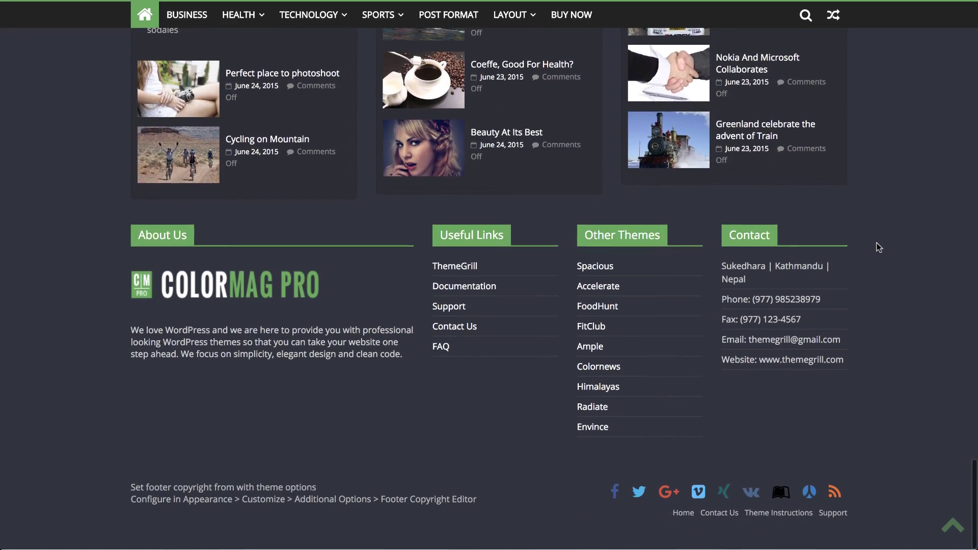